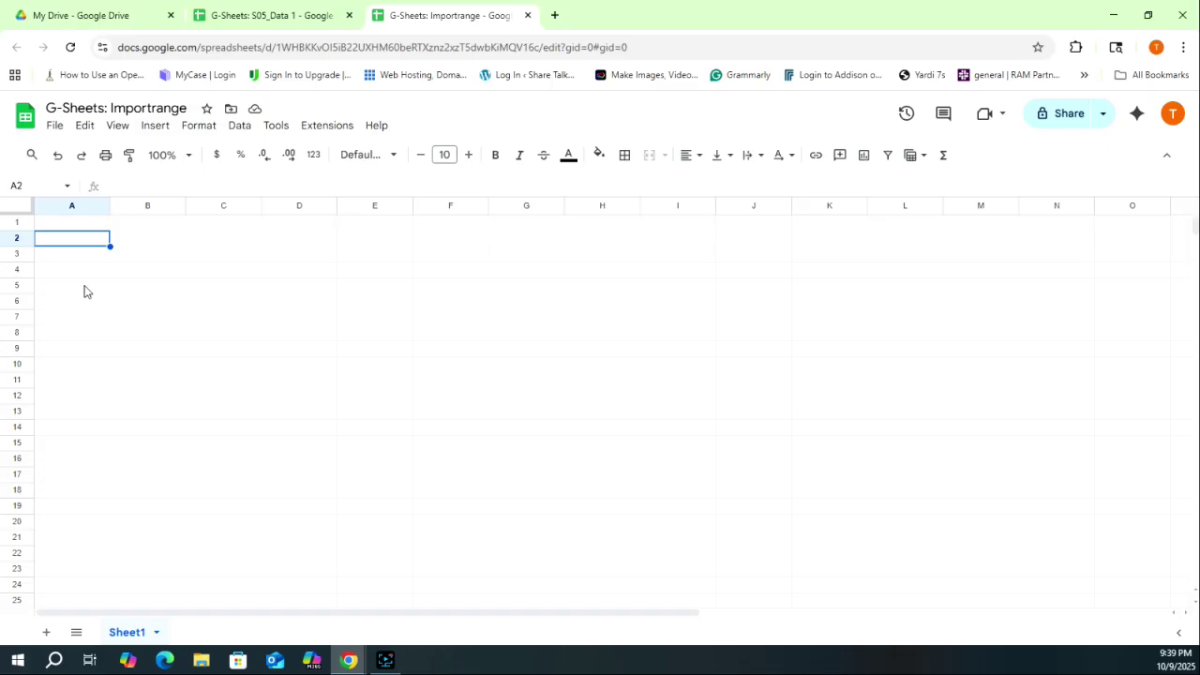
- Begin an =IMPORTRANGE( formula in A2 and bring up the S05_Data 1 source file
{"action": "type", "text": "=imp"}
{"action": "key", "text": "Tab"}
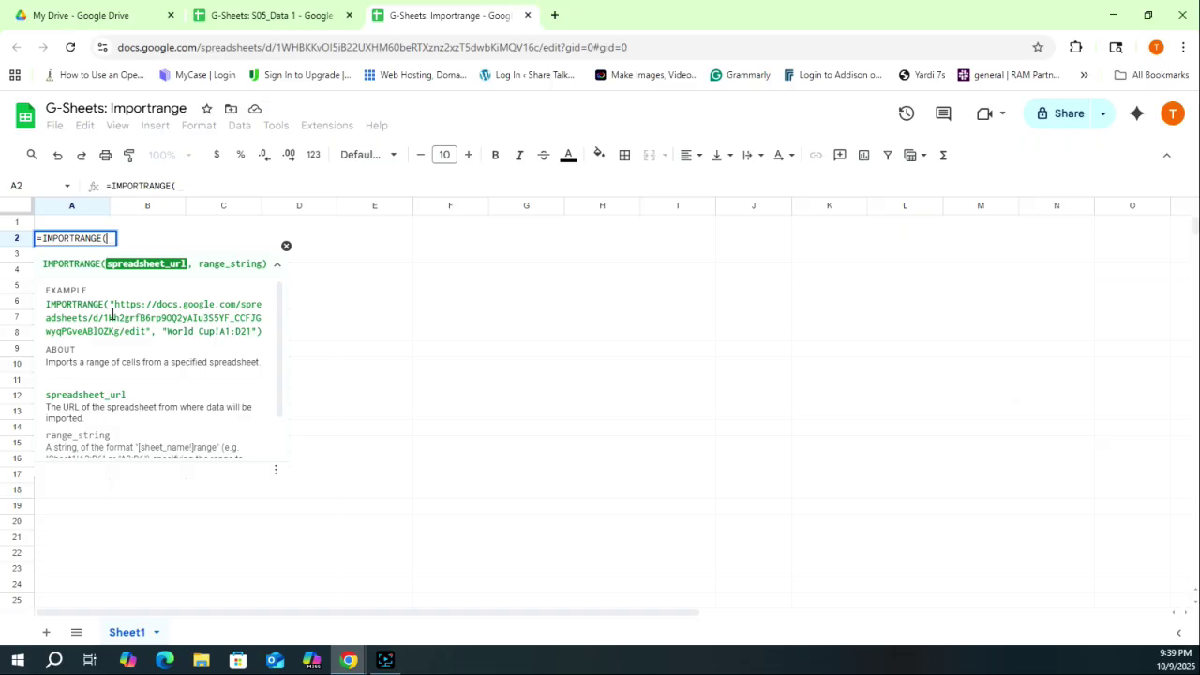
{"action": "left_click", "coordinate": [269, 15]}
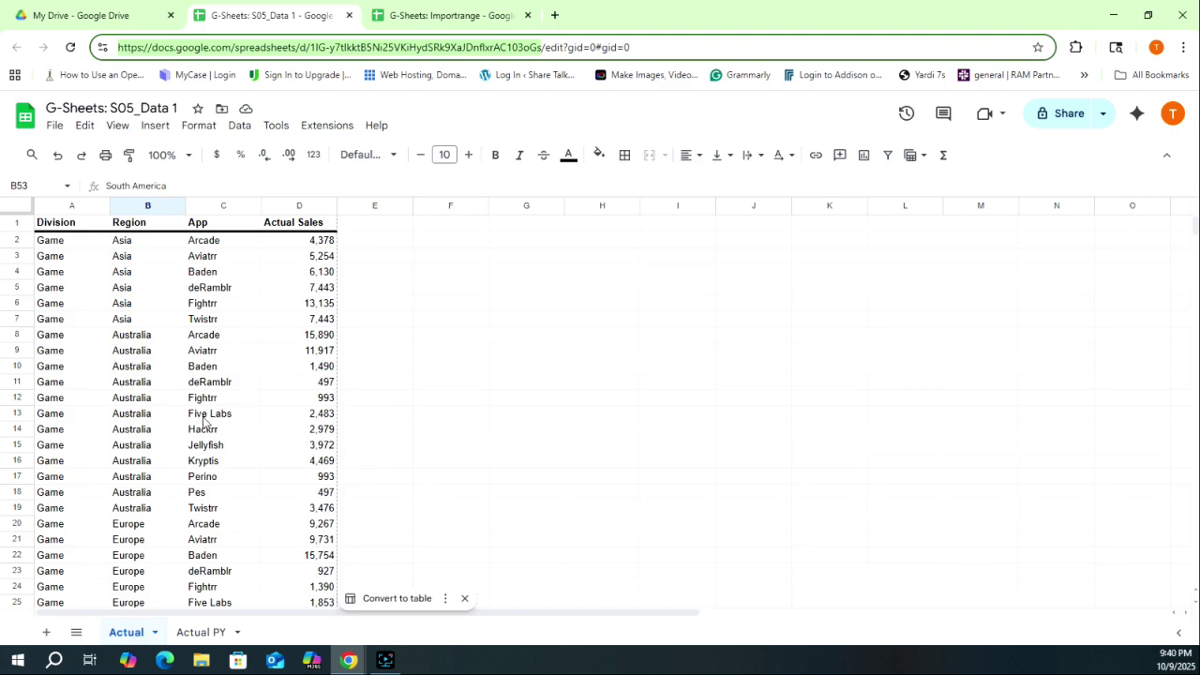
- Review the source's Actual PY and Actual sheets and select its web address
{"action": "left_click", "coordinate": [199, 634]}
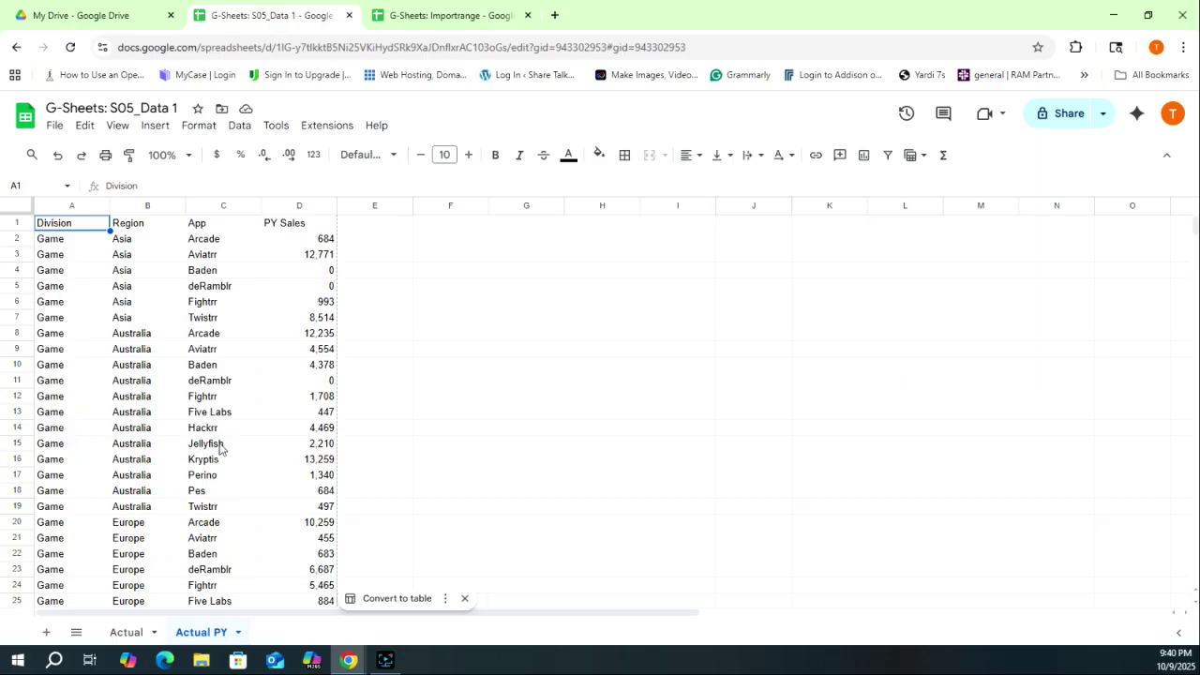
{"action": "left_click", "coordinate": [140, 631]}
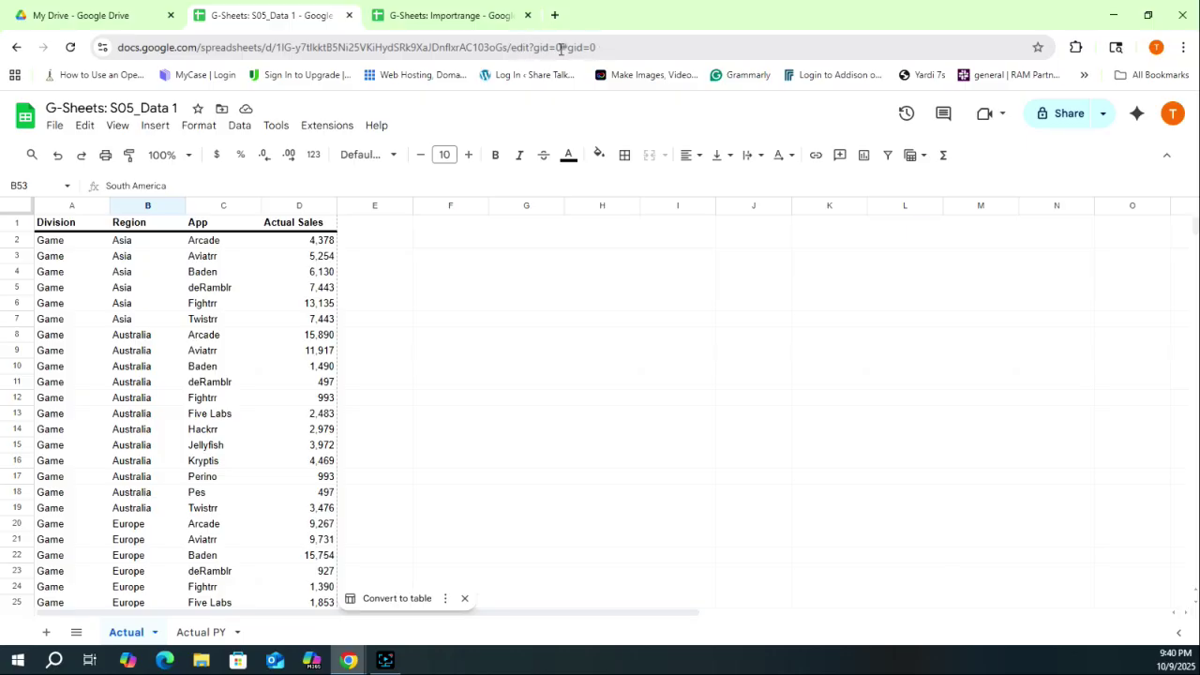
{"action": "left_click_drag", "start_coordinate": [507, 47], "coordinate": [118, 46]}
- Finish A2 as IMPORTRANGE of the pasted source URL with range "Actual!A1:D"
{"action": "left_click", "coordinate": [440, 15]}
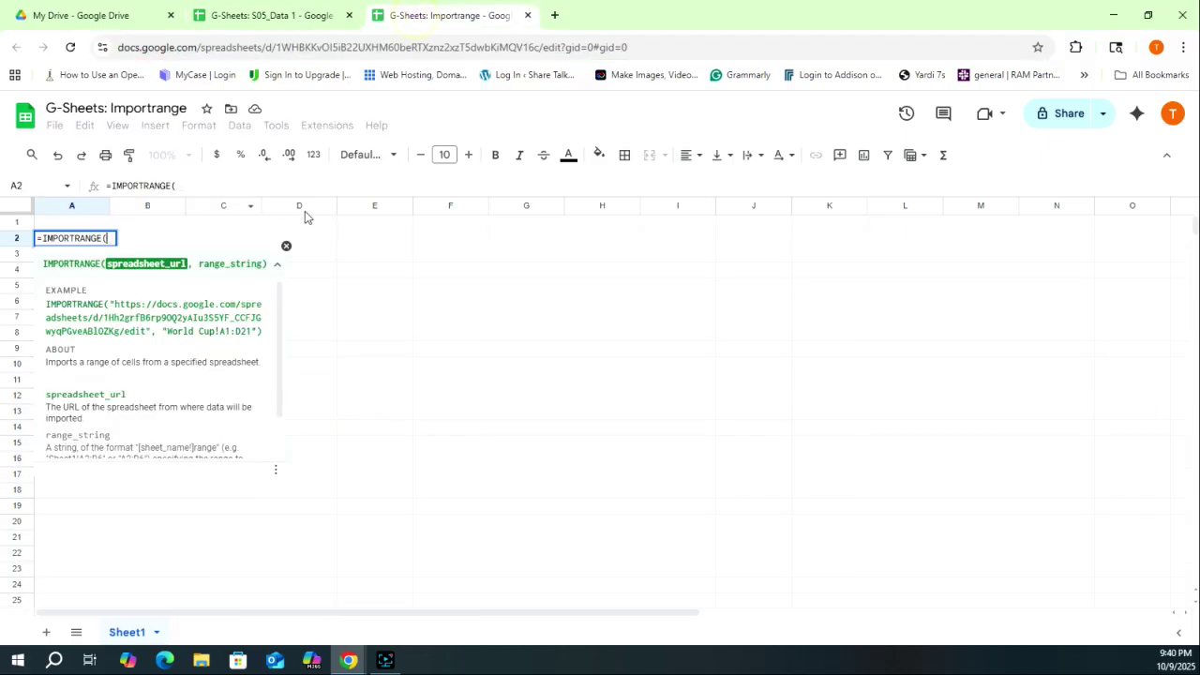
{"action": "left_click", "coordinate": [265, 186]}
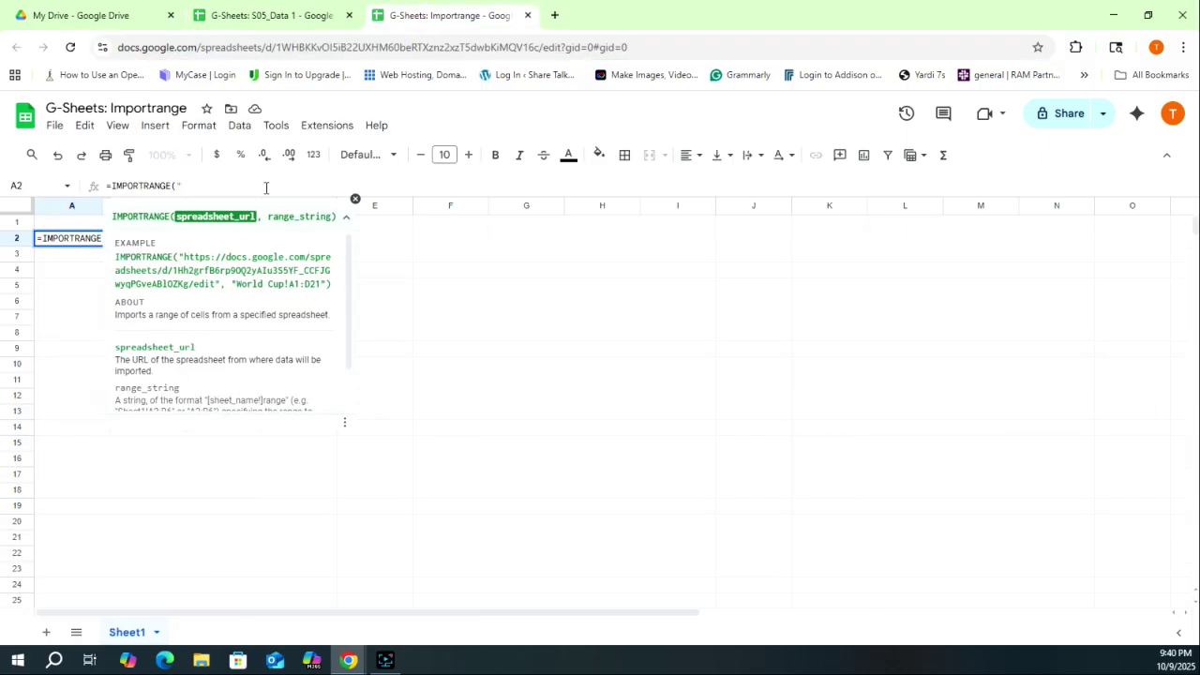
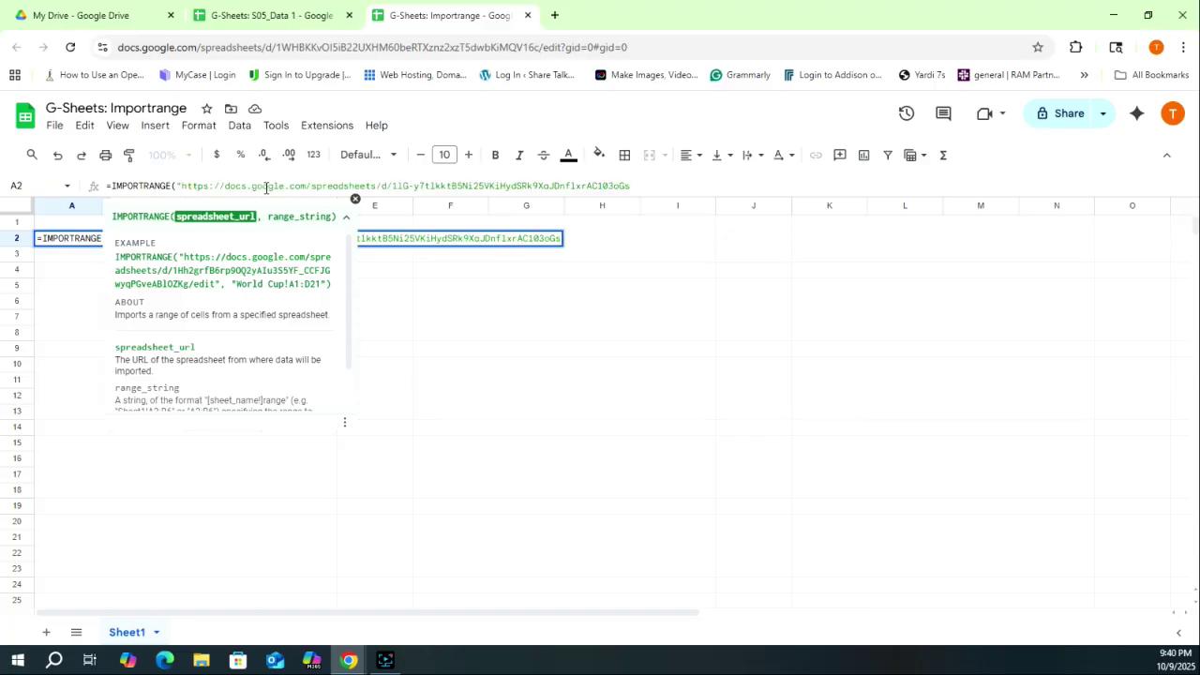
{"action": "type", "text": "\","}
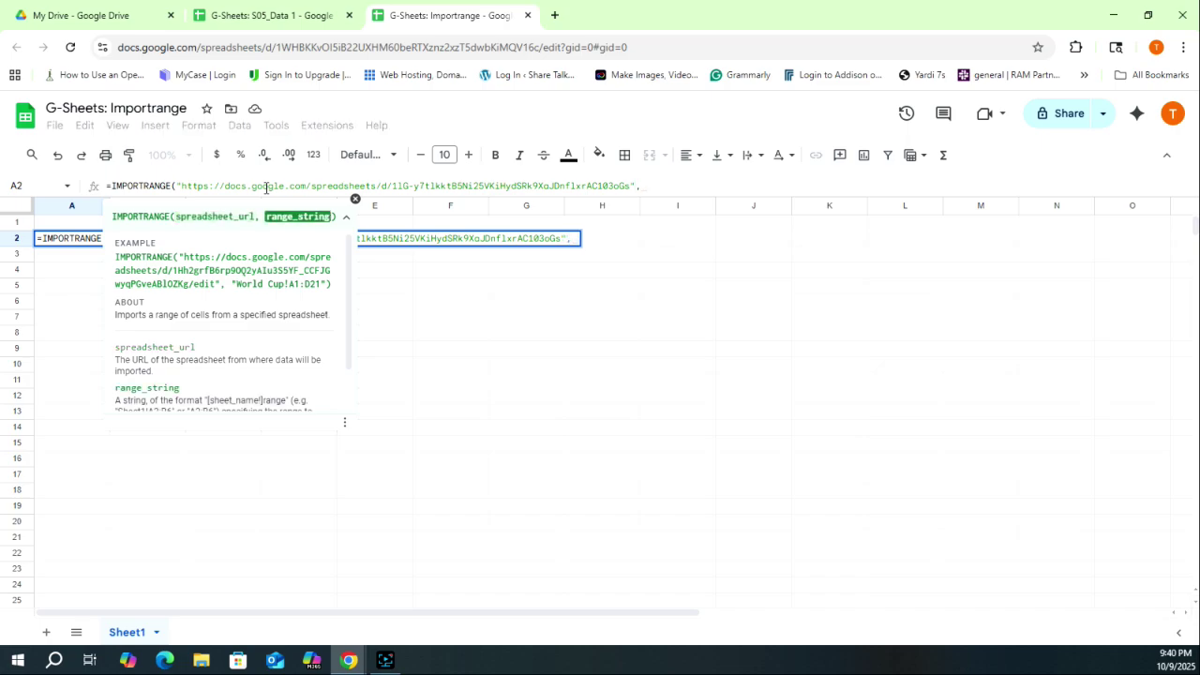
{"action": "type", "text": "\""}
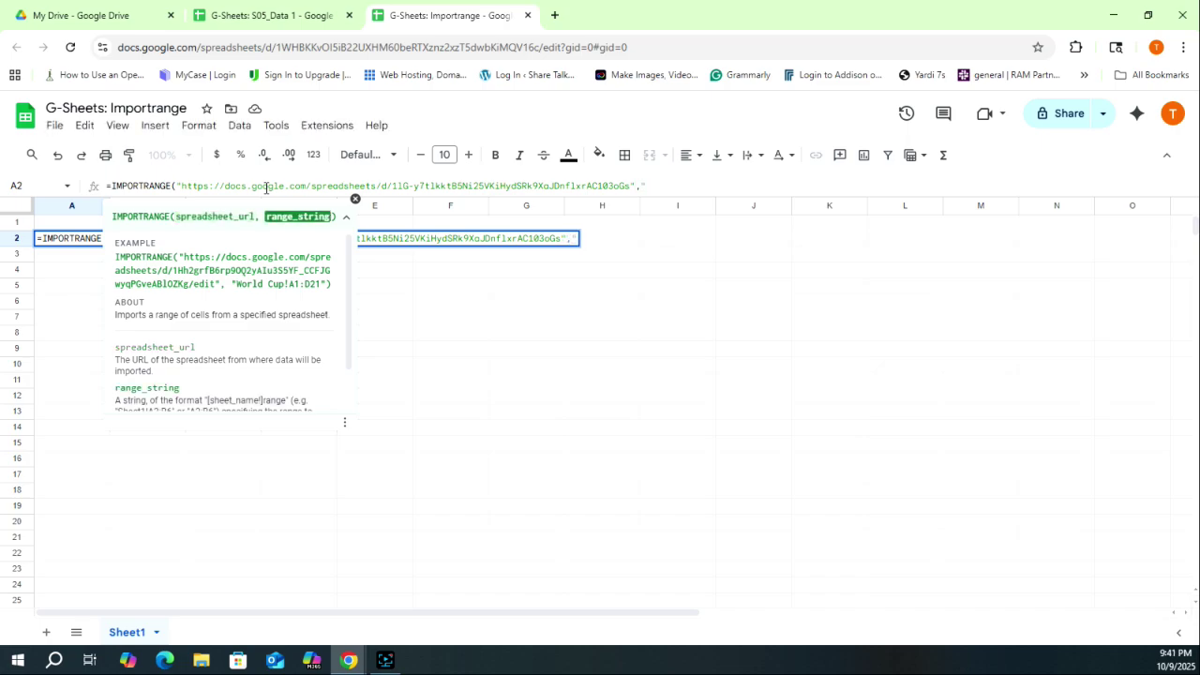
{"action": "left_click", "coordinate": [263, 15]}
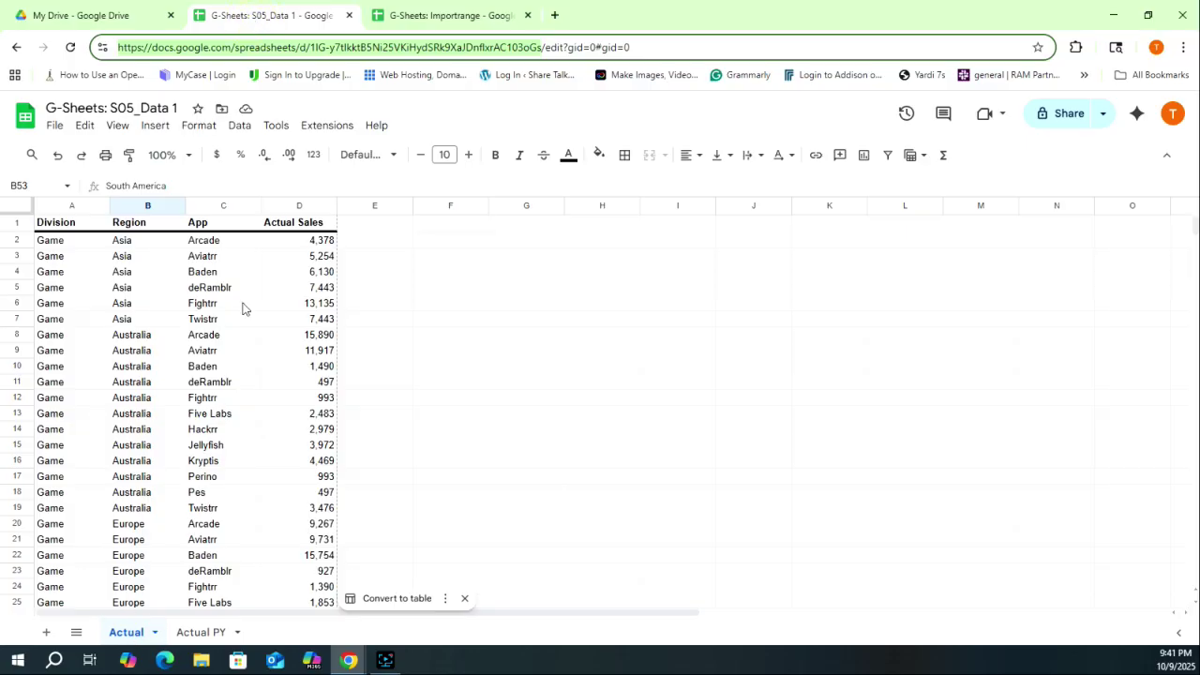
{"action": "left_click", "coordinate": [428, 14]}
{"action": "type", "text": "Actual!"}
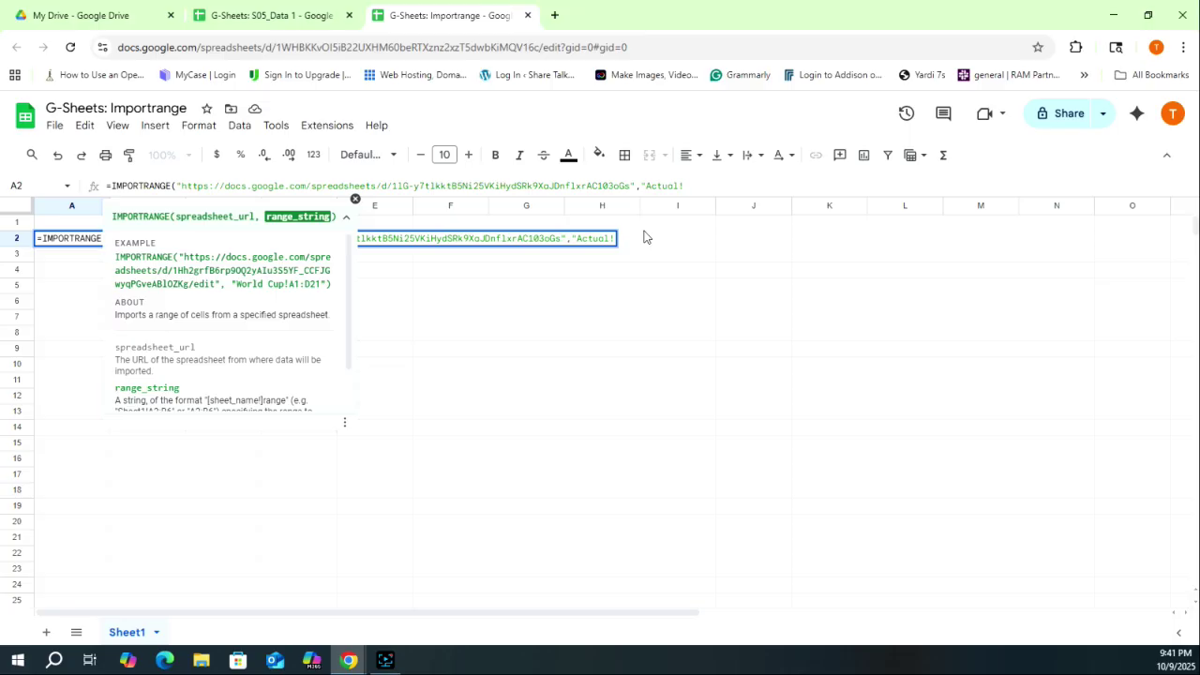
{"action": "left_click", "coordinate": [271, 15]}
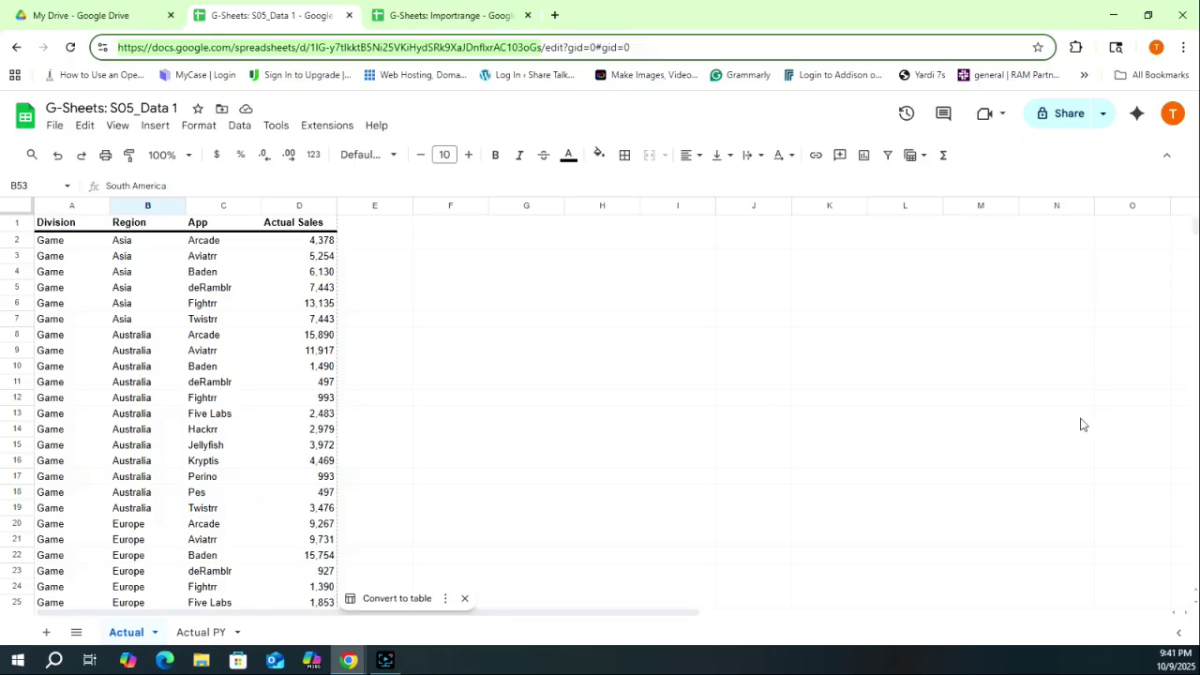
{"action": "left_click", "coordinate": [466, 15]}
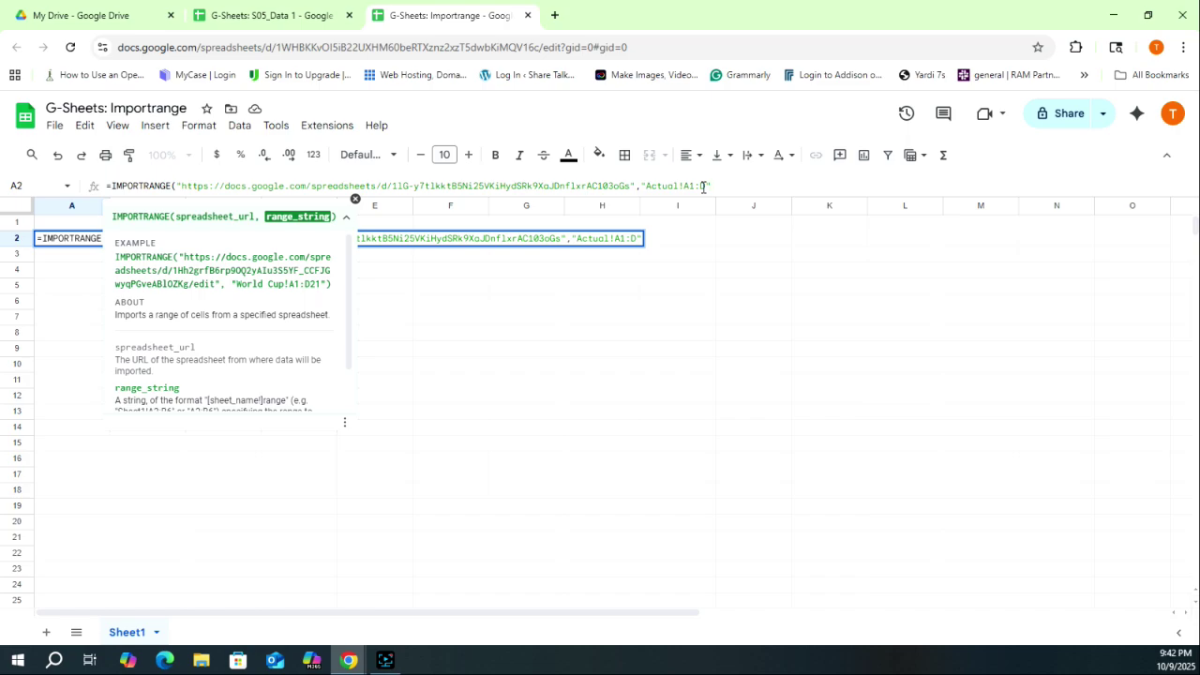
{"action": "key", "text": "Return"}
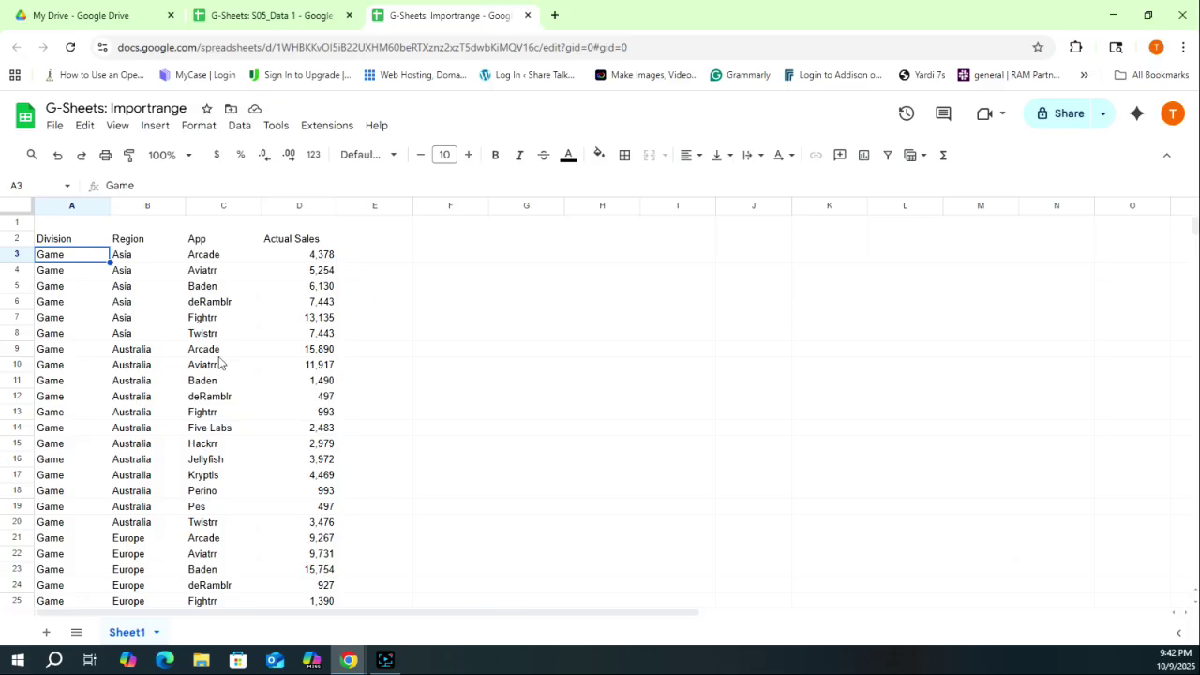
- Scroll the imported rows down to the Productivity entries, then return to S05_Data 1
{"action": "scroll", "coordinate": [233, 377], "scroll_direction": "down", "scroll_amount": 5}
{"action": "scroll", "coordinate": [233, 378], "scroll_direction": "down", "scroll_amount": 10}
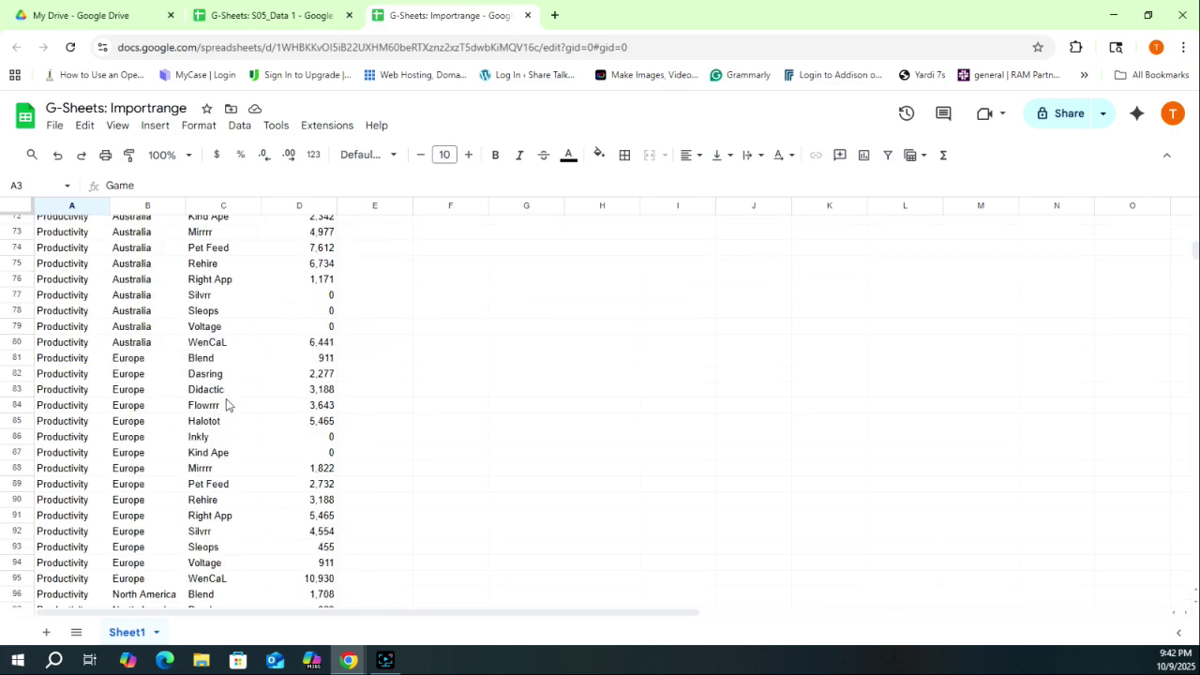
{"action": "left_click", "coordinate": [272, 16]}
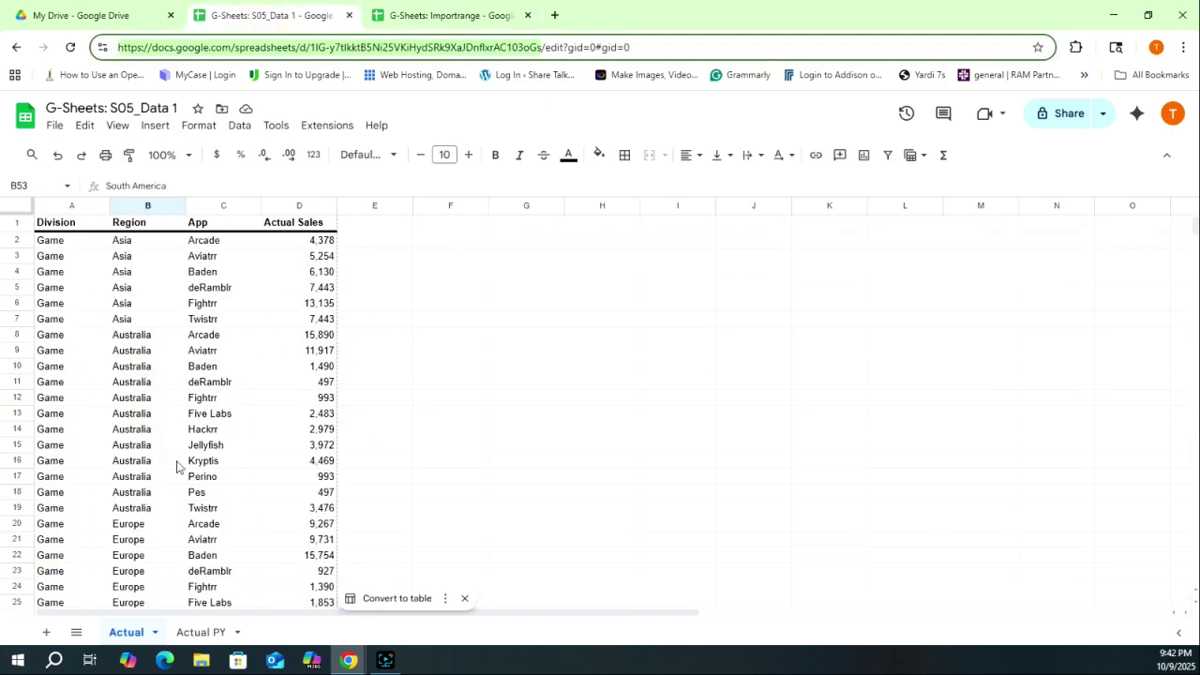
- Paste a new row 118 (Productivity, South America, Voltage, 12,979) into the source Actual sheet
{"action": "key", "text": "ctrl+Tab"}
{"action": "scroll", "coordinate": [225, 463], "scroll_direction": "down", "scroll_amount": 3}
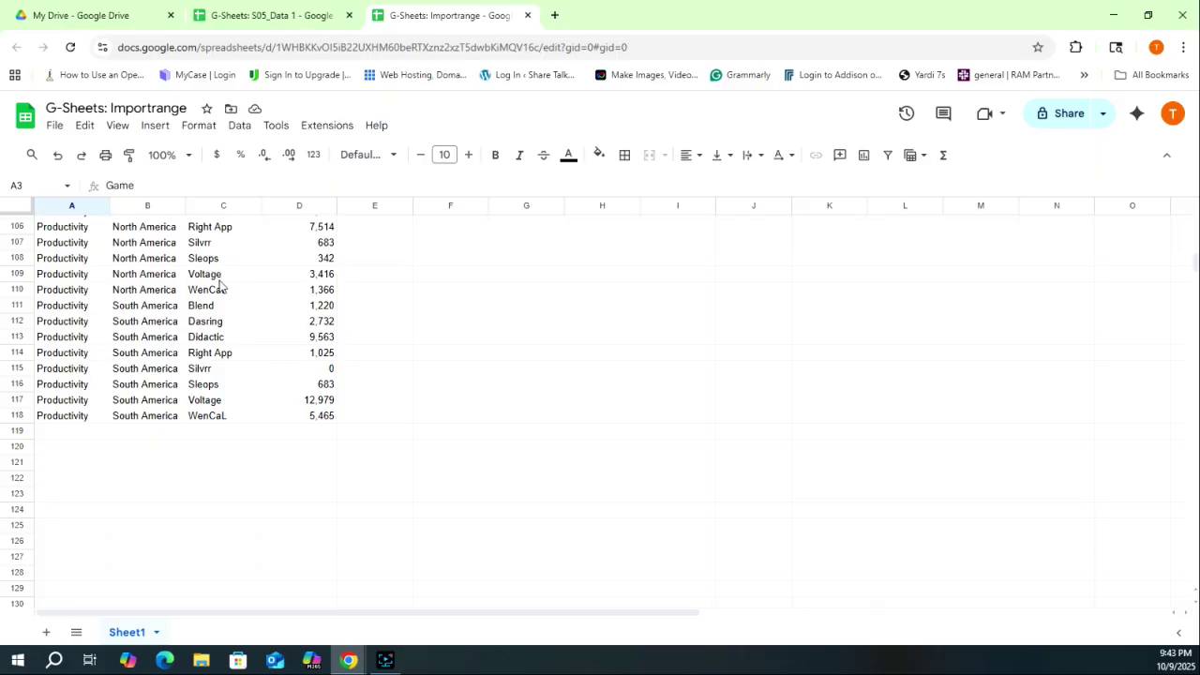
{"action": "left_click", "coordinate": [286, 25]}
{"action": "scroll", "coordinate": [269, 431], "scroll_direction": "down", "scroll_amount": 14}
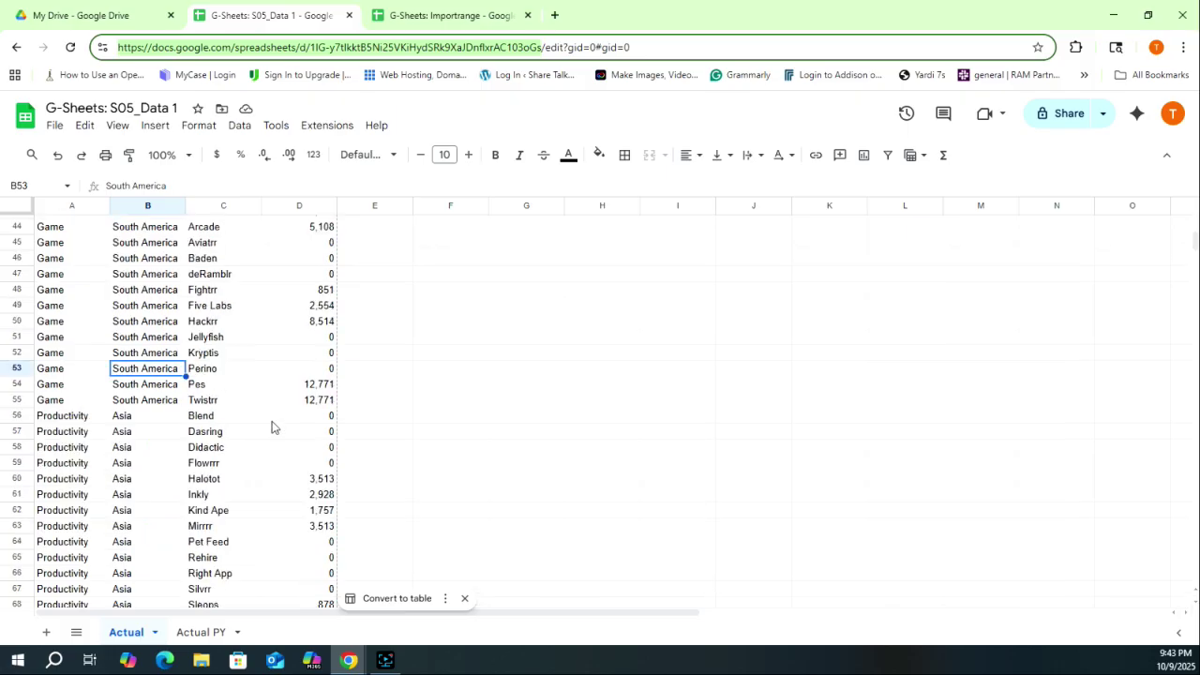
{"action": "scroll", "coordinate": [268, 434], "scroll_direction": "down", "scroll_amount": 5}
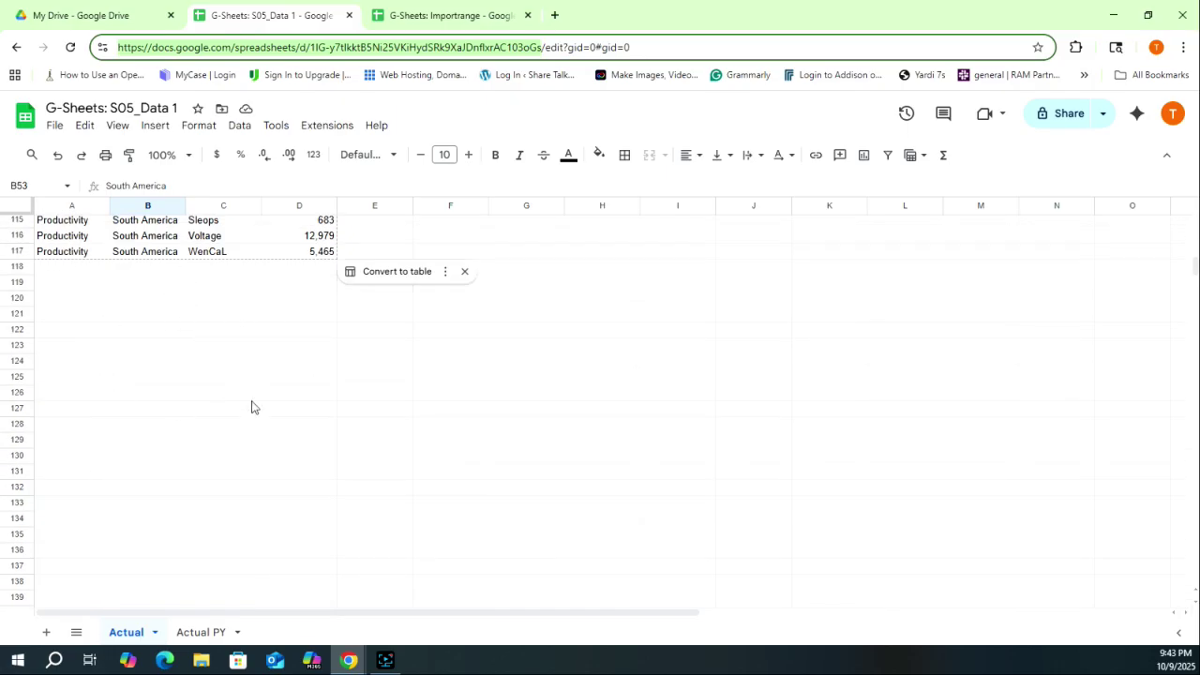
{"action": "scroll", "coordinate": [234, 394], "scroll_direction": "up", "scroll_amount": 1}
{"action": "left_click", "coordinate": [127, 341]}
{"action": "type", "text": "Productivity\tSouth America\tVoltage\t12,979"}
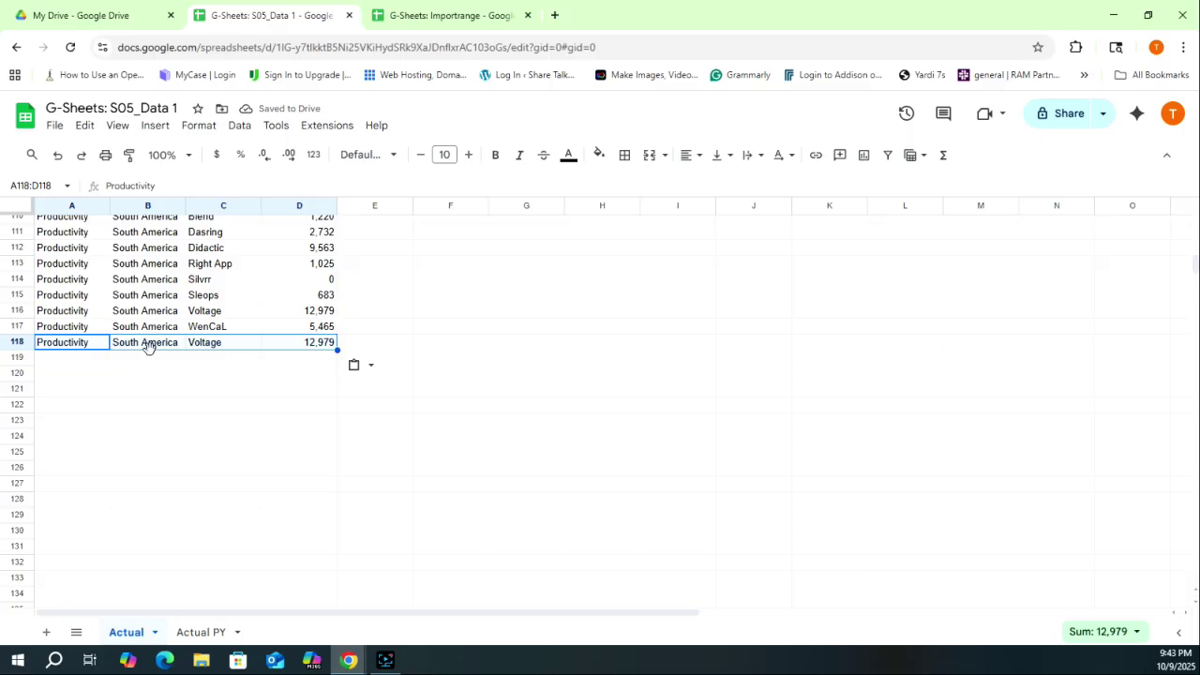
{"action": "left_click", "coordinate": [410, 15]}
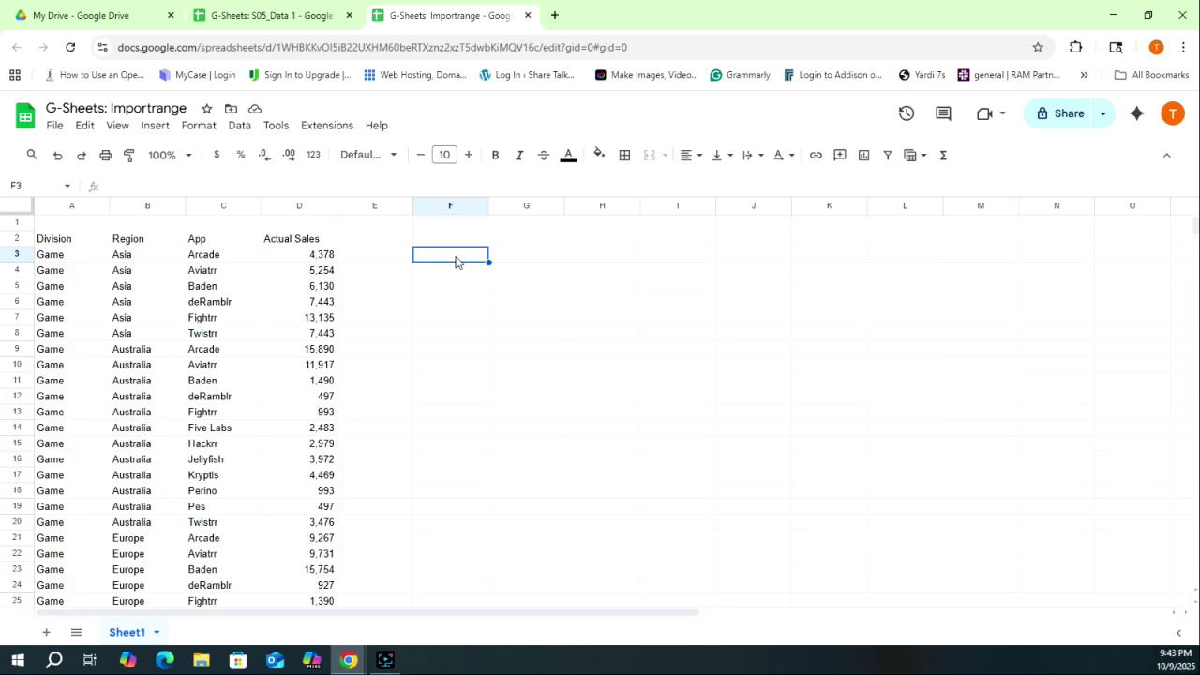
- Look over the source's Actual PY sheet, then return to the Importrange file
{"action": "left_click", "coordinate": [269, 16]}
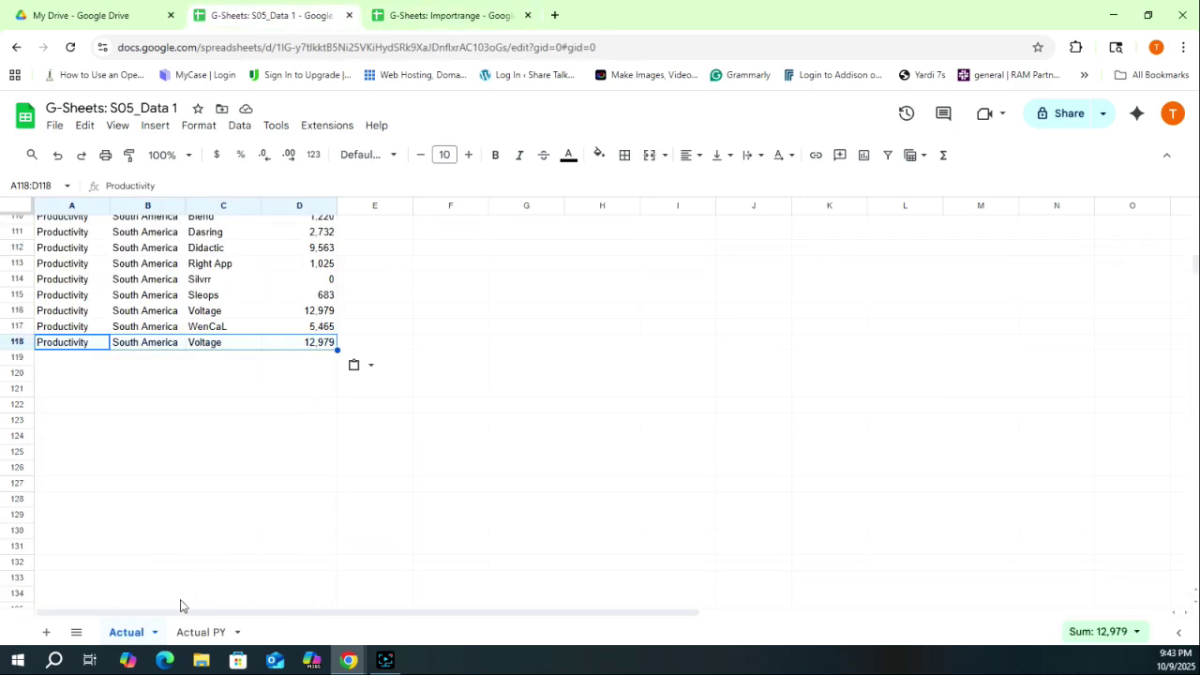
{"action": "left_click", "coordinate": [203, 638]}
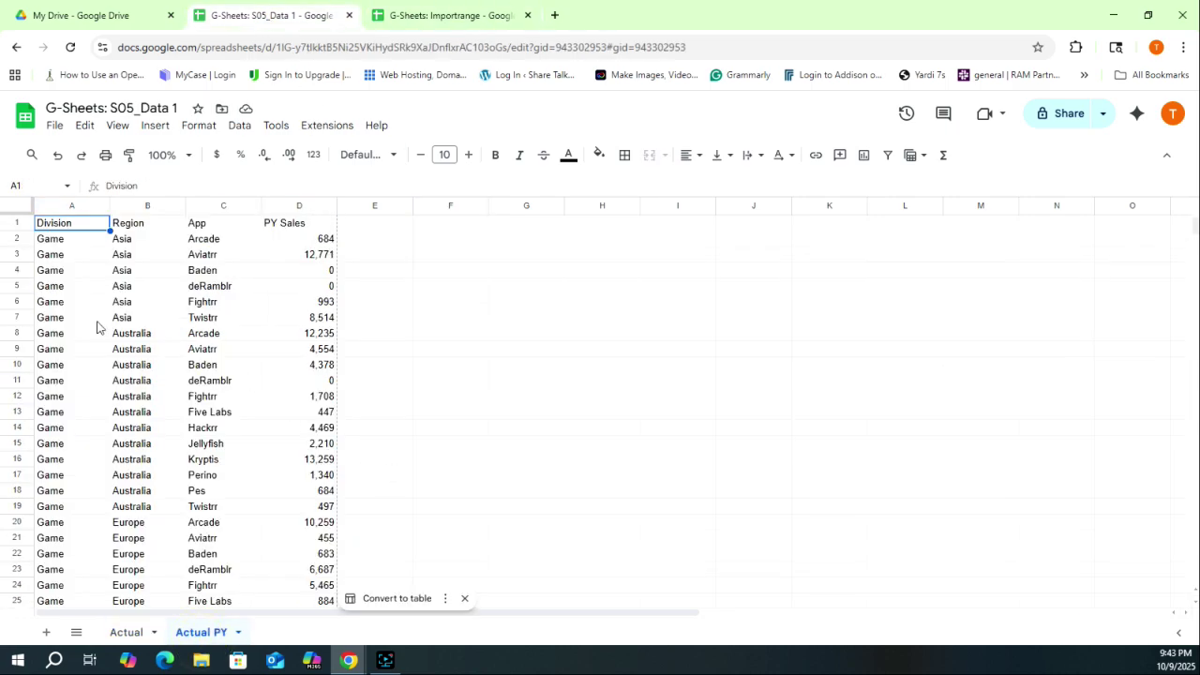
{"action": "left_click", "coordinate": [396, 21]}
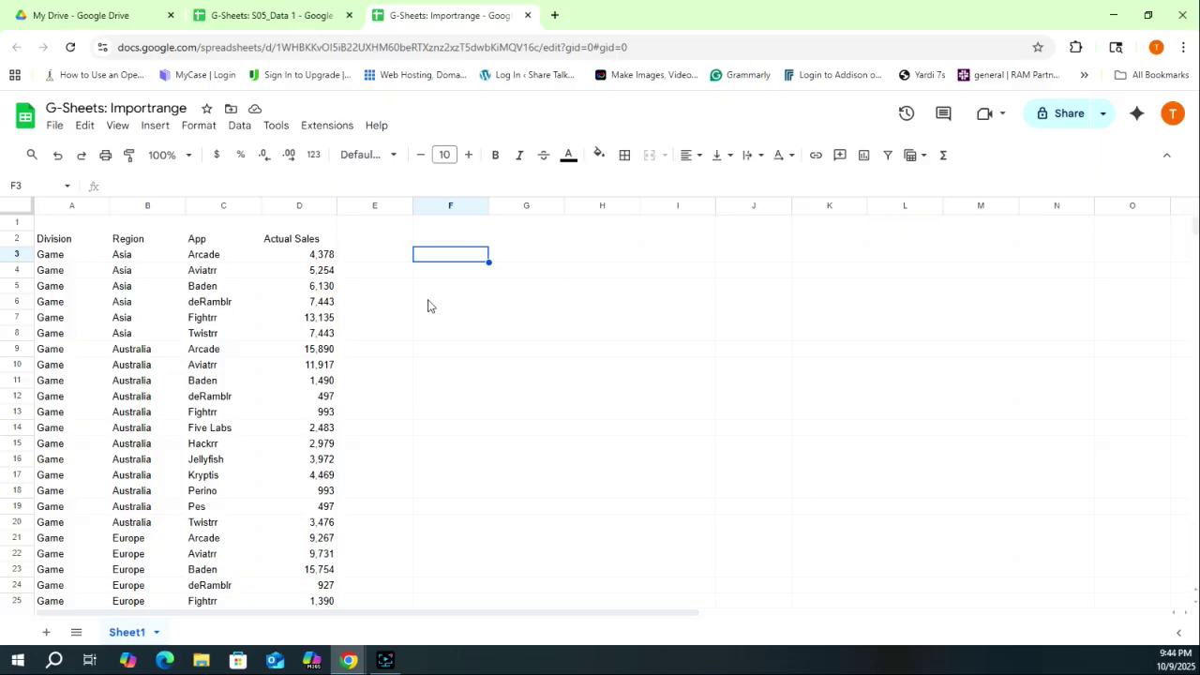
- Bring up the data validation rules for cell F2 through its cell actions menu
{"action": "left_click", "coordinate": [457, 241]}
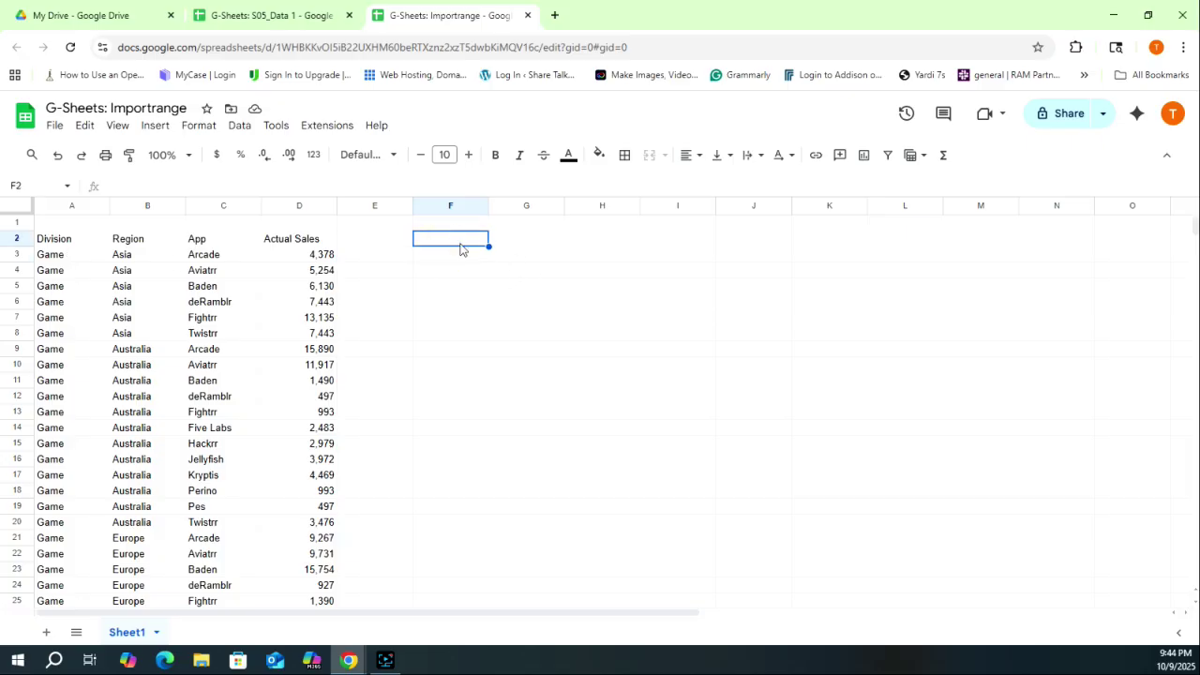
{"action": "right_click", "coordinate": [461, 249]}
{"action": "scroll", "coordinate": [631, 637], "scroll_direction": "down", "scroll_amount": 2}
{"action": "mouse_move", "coordinate": [647, 624]}
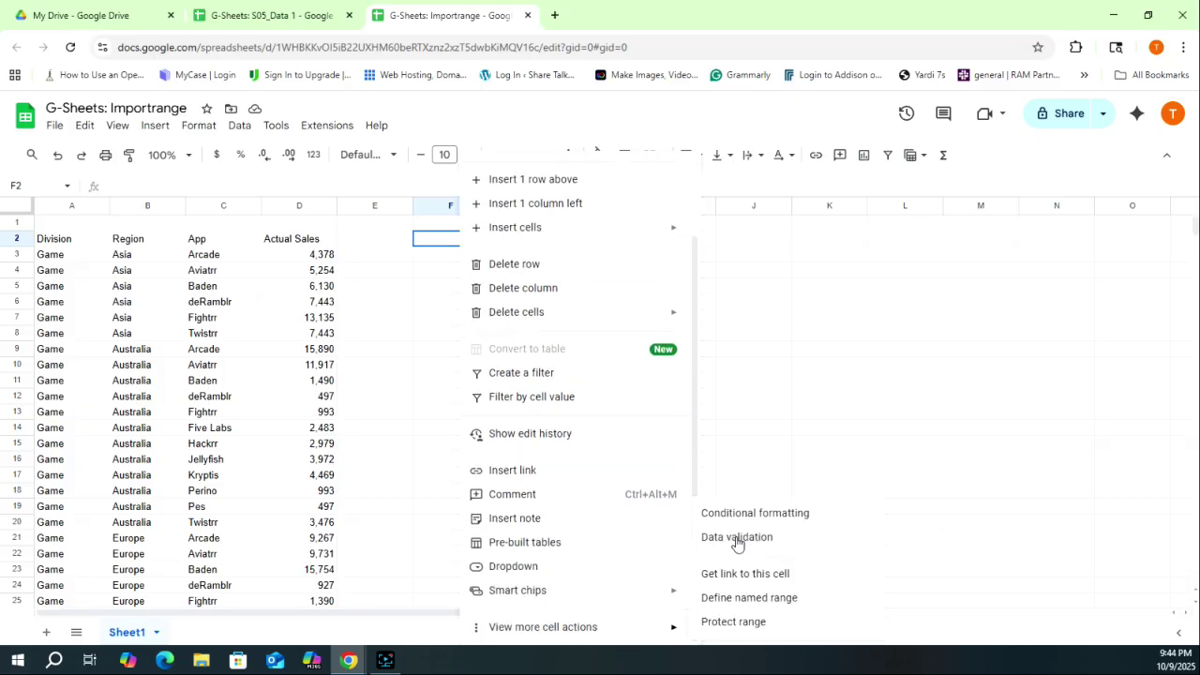
{"action": "left_click", "coordinate": [735, 543]}
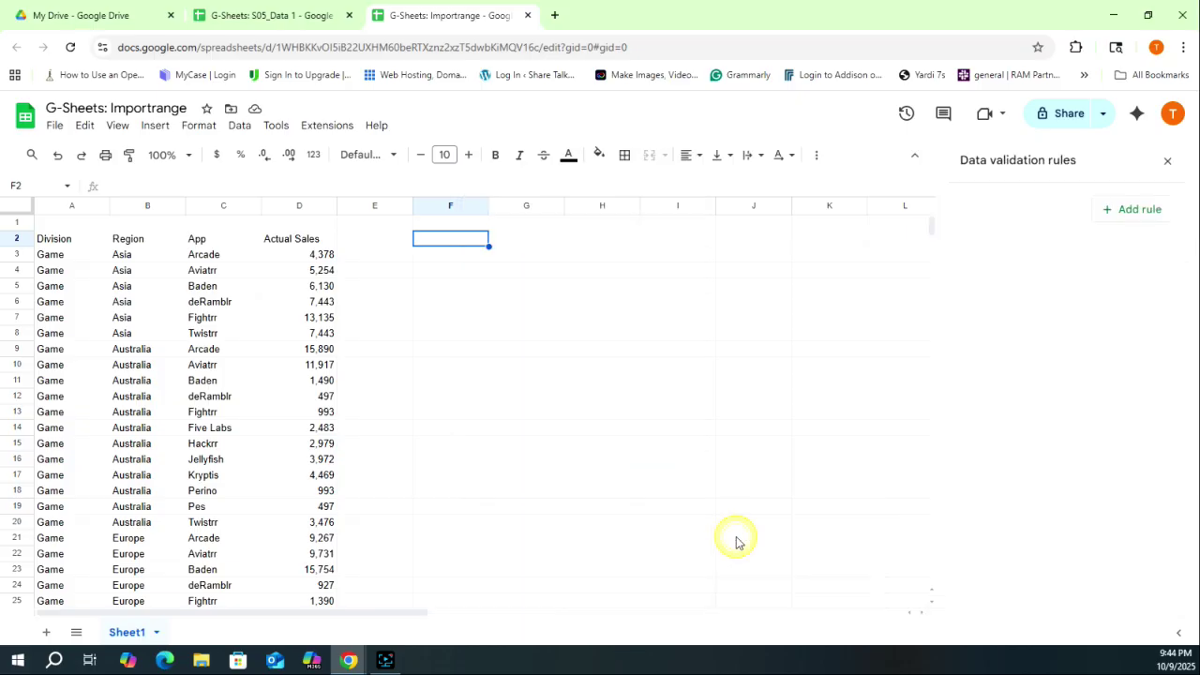
- Create a dropdown rule on F2 listing the choices Actual and Actual PY
{"action": "left_click", "coordinate": [1138, 211]}
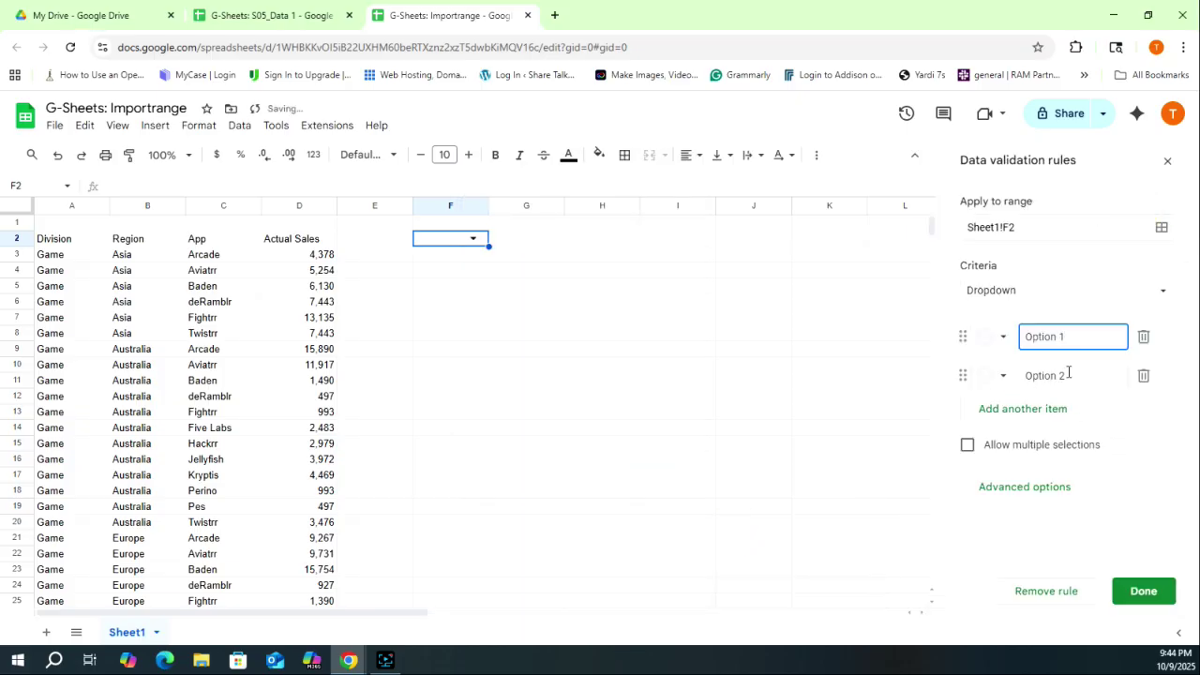
{"action": "key", "text": "ctrl+shift+Tab"}
{"action": "left_click", "coordinate": [125, 631]}
{"action": "left_click", "coordinate": [200, 637]}
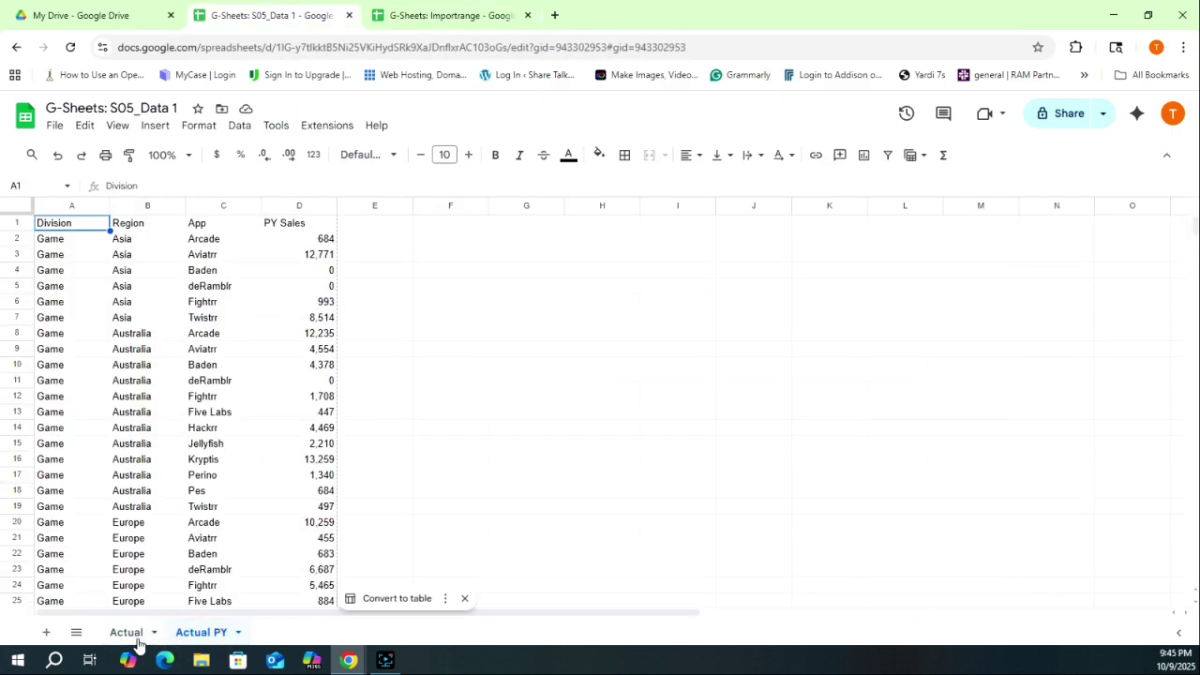
{"action": "left_click", "coordinate": [126, 634]}
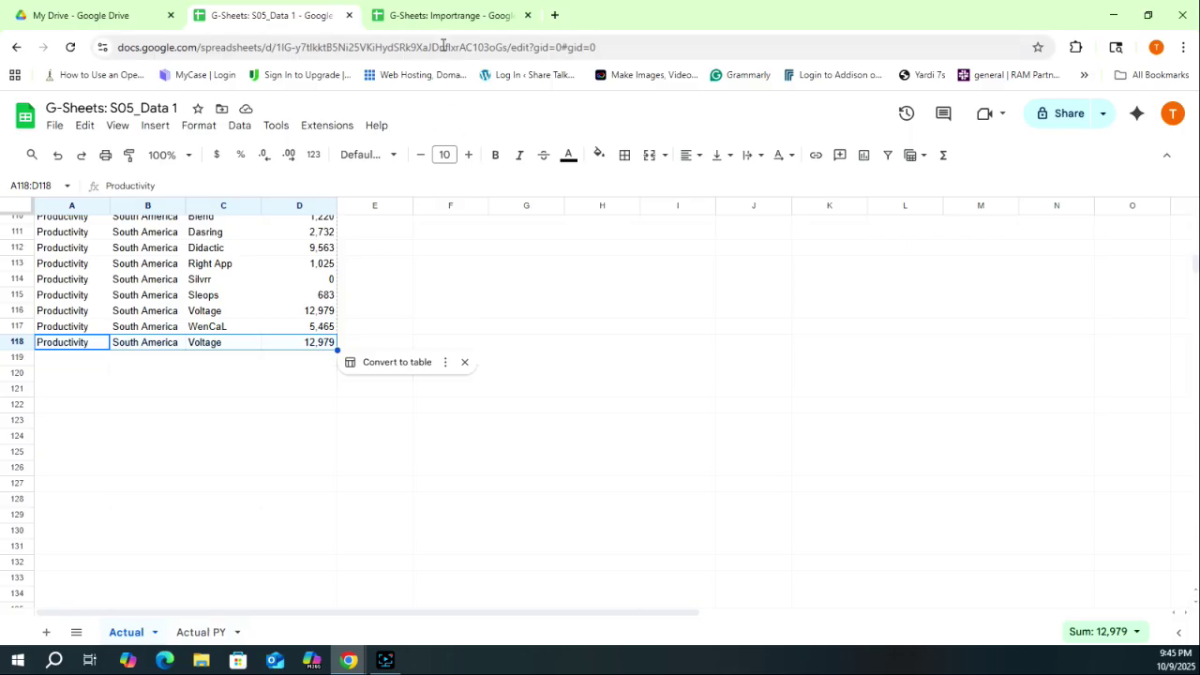
{"action": "left_click", "coordinate": [442, 16]}
{"action": "triple_click", "coordinate": [1068, 337]}
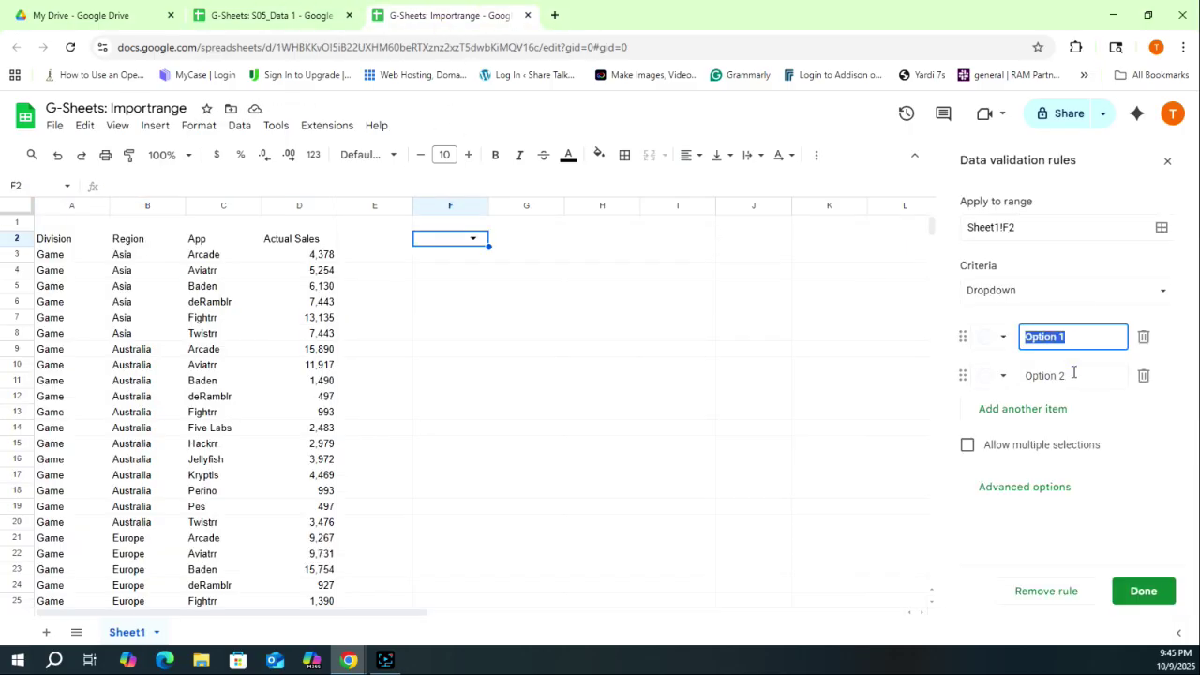
{"action": "type", "text": "Actual"}
{"action": "key", "text": "Tab"}
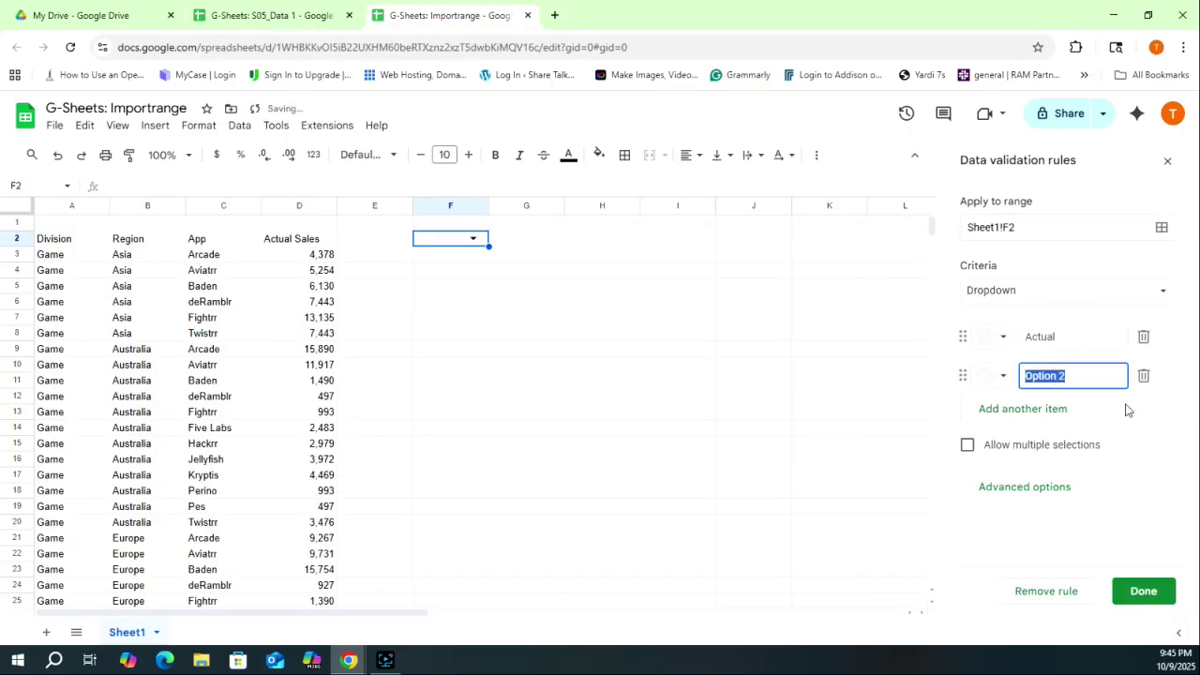
{"action": "type", "text": "Actual PY"}
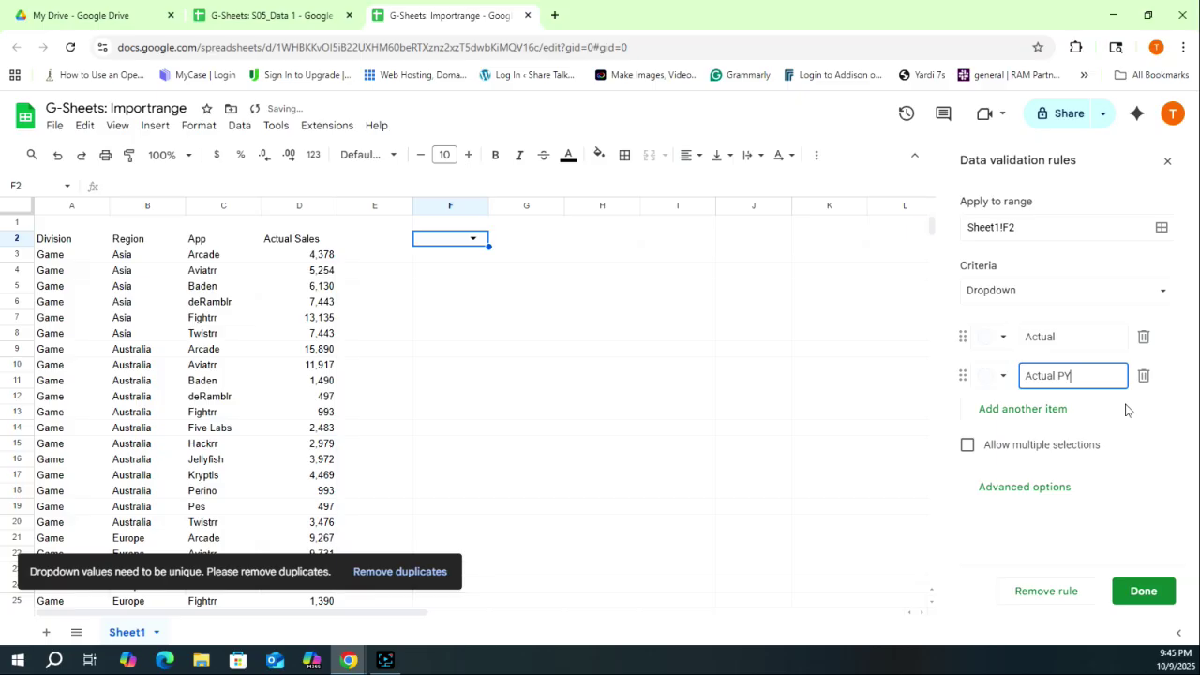
{"action": "left_click", "coordinate": [1144, 592]}
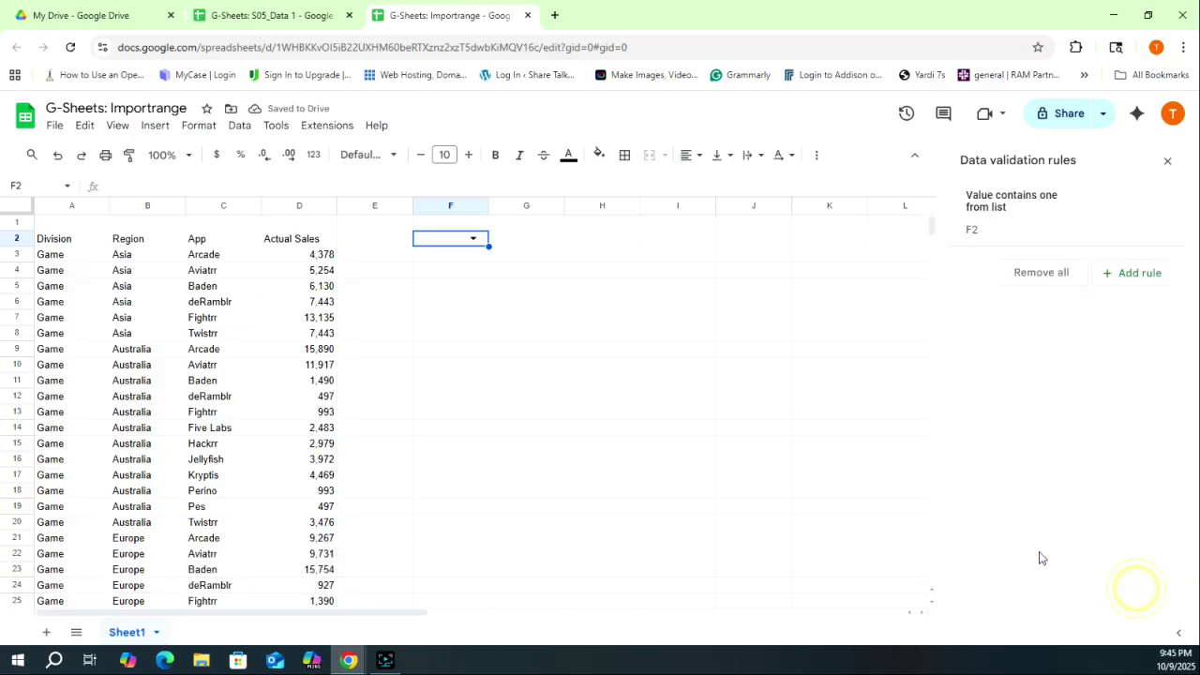
- Close the validation panel and paste the S05_Data 1 spreadsheet URL into cell I1
{"action": "left_click", "coordinate": [1167, 162]}
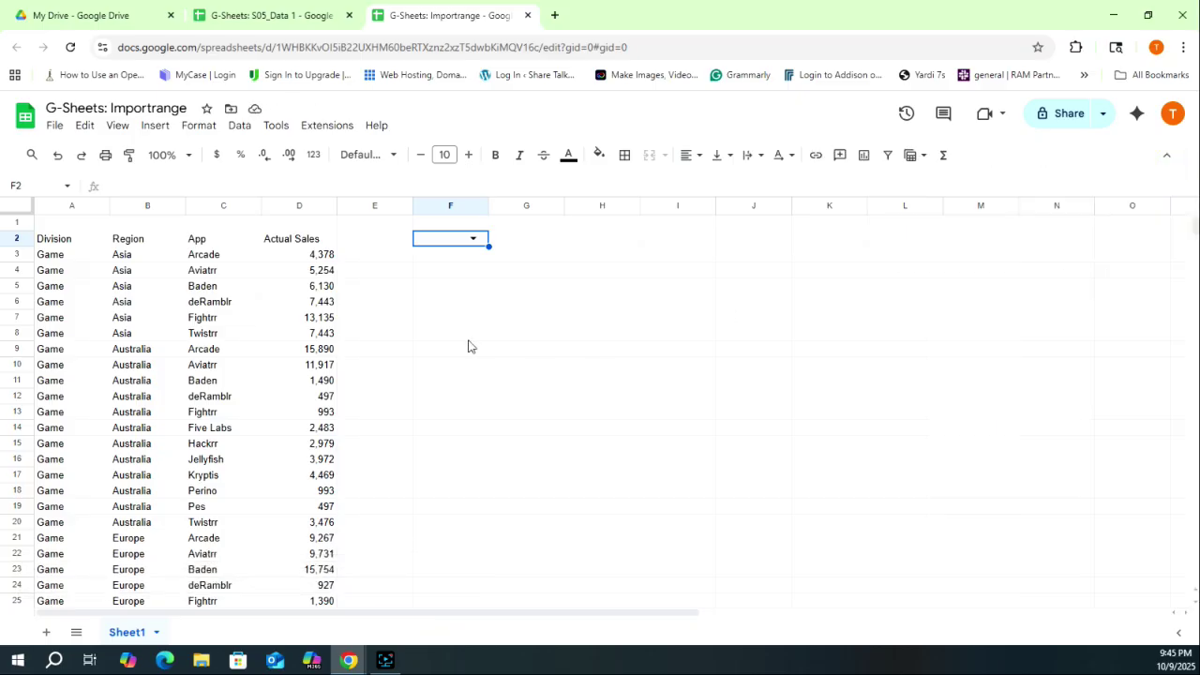
{"action": "left_click", "coordinate": [257, 17]}
{"action": "left_click_drag", "start_coordinate": [508, 47], "coordinate": [120, 47]}
{"action": "key", "text": "ctrl+c"}
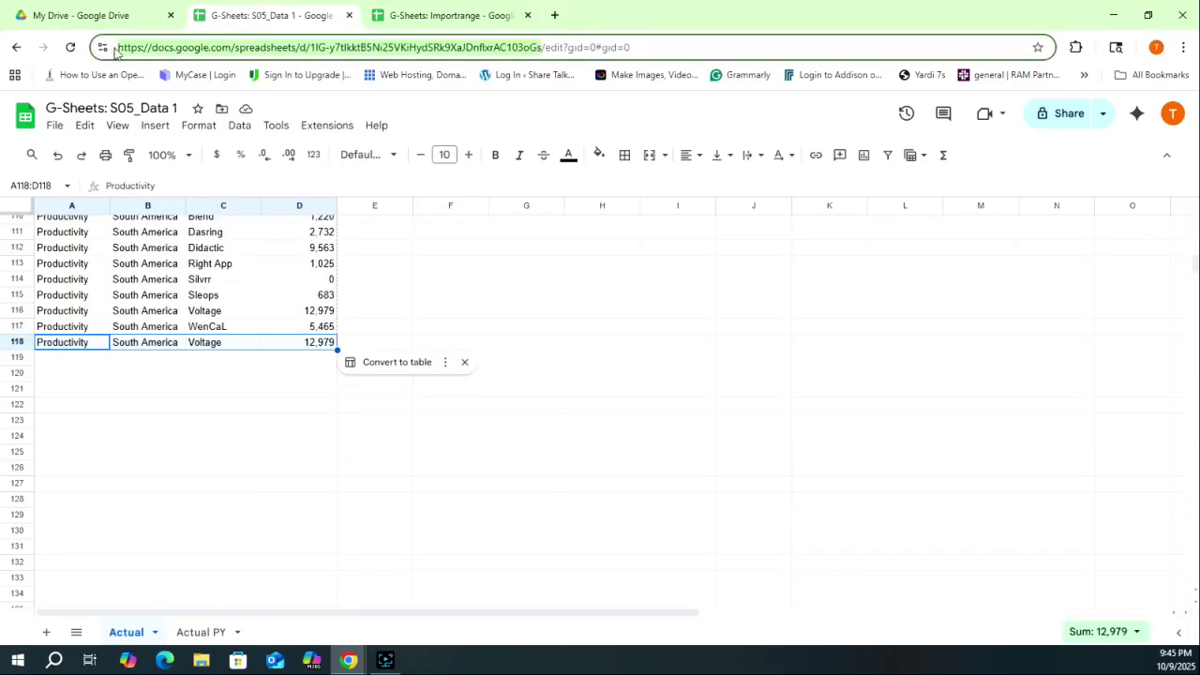
{"action": "key", "text": "ctrl+Tab"}
{"action": "left_click", "coordinate": [683, 227]}
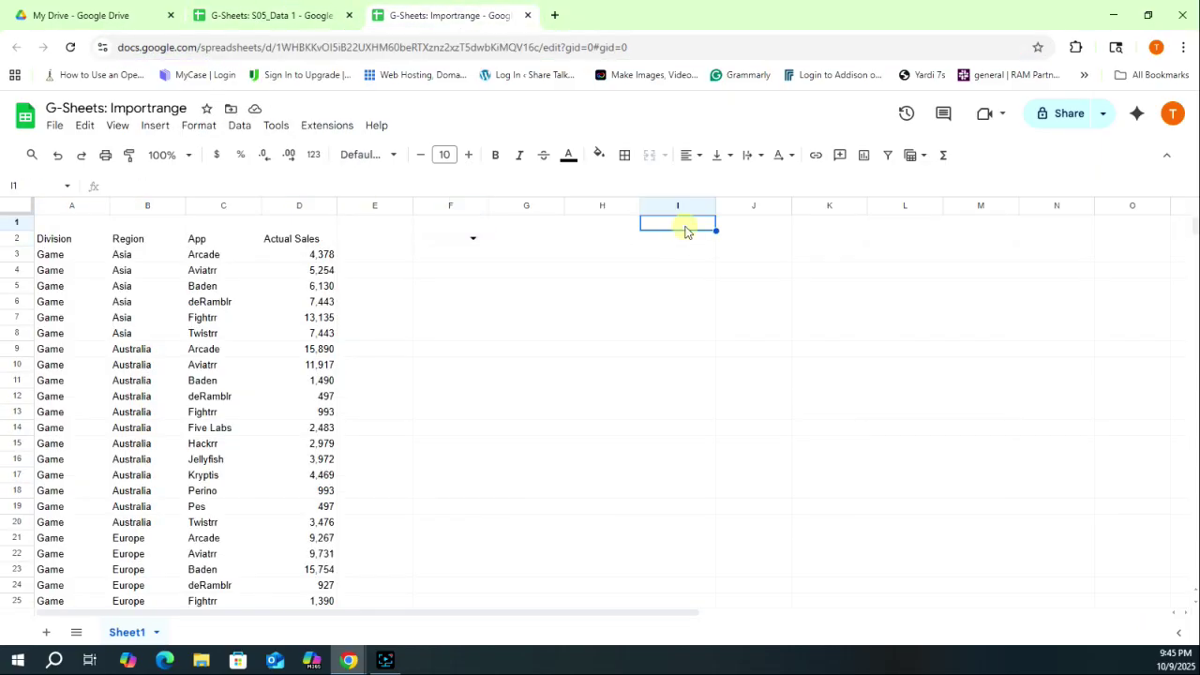
{"action": "key", "text": "ctrl+v"}
{"action": "left_click", "coordinate": [455, 254]}
{"action": "left_click", "coordinate": [66, 243]}
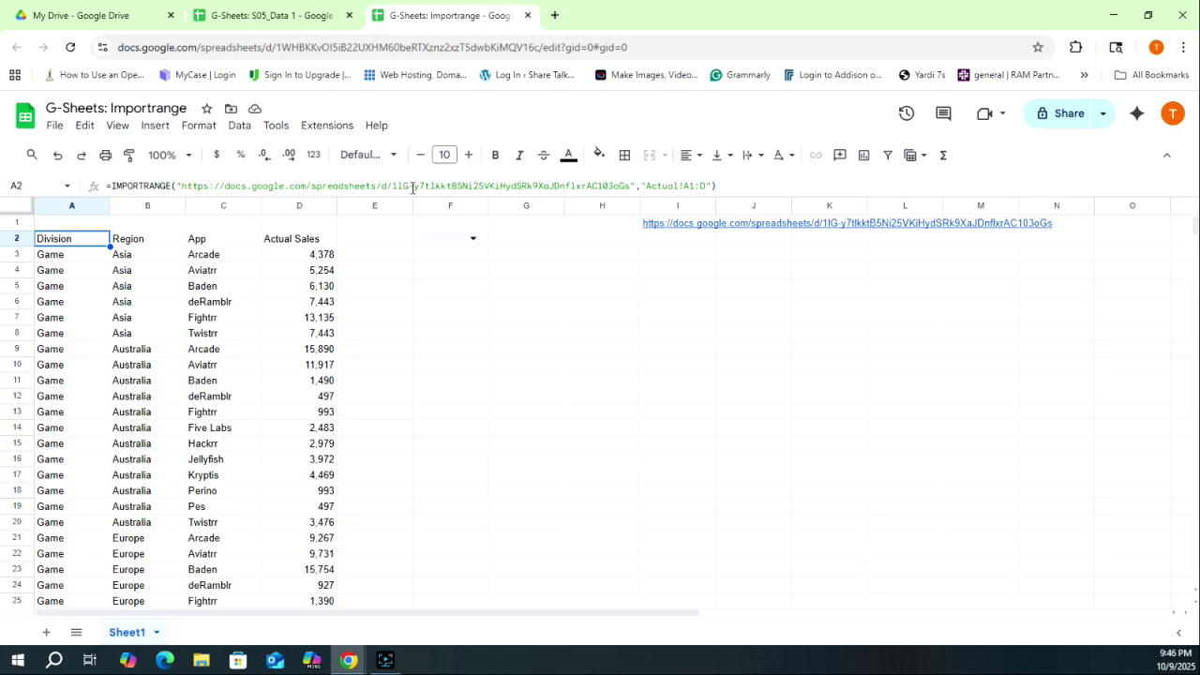
- Rewrite A2 as =IMPORTRANGE(I1,F2&"!A1:D") in place of the hard-coded URL and sheet name
{"action": "mouse_move", "coordinate": [681, 229]}
{"action": "left_click", "coordinate": [631, 185]}
{"action": "key", "text": "BackSpace"}
{"action": "key", "text": "BackSpace"}
{"action": "key", "text": "BackSpace"}
{"action": "key", "text": "BackSpace"}
{"action": "key", "text": "BackSpace"}
{"action": "key", "text": "BackSpace"}
{"action": "key", "text": "BackSpace"}
{"action": "key", "text": "BackSpace"}
{"action": "key", "text": "BackSpace"}
{"action": "key", "text": "BackSpace"}
{"action": "key", "text": "BackSpace"}
{"action": "key", "text": "BackSpace"}
{"action": "key", "text": "BackSpace"}
{"action": "key", "text": "BackSpace"}
{"action": "key", "text": "BackSpace"}
{"action": "key", "text": "BackSpace"}
{"action": "key", "text": "BackSpace"}
{"action": "key", "text": "BackSpace"}
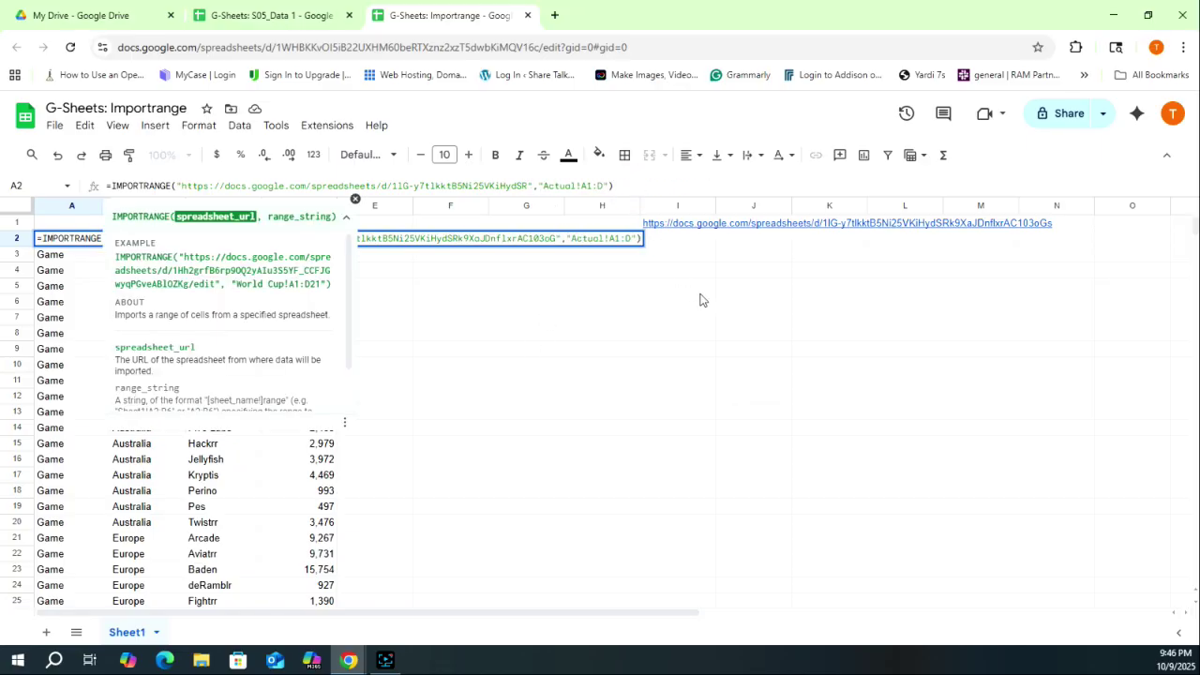
{"action": "key", "text": "BackSpace"}
{"action": "key", "text": "BackSpace"}
{"action": "key", "text": "BackSpace"}
{"action": "key", "text": "BackSpace"}
{"action": "key", "text": "BackSpace"}
{"action": "key", "text": "BackSpace"}
{"action": "key", "text": "BackSpace"}
{"action": "key", "text": "BackSpace"}
{"action": "key", "text": "BackSpace"}
{"action": "key", "text": "BackSpace"}
{"action": "key", "text": "BackSpace"}
{"action": "key", "text": "BackSpace"}
{"action": "key", "text": "BackSpace"}
{"action": "key", "text": "BackSpace"}
{"action": "key", "text": "BackSpace"}
{"action": "key", "text": "BackSpace"}
{"action": "key", "text": "BackSpace"}
{"action": "key", "text": "BackSpace"}
{"action": "key", "text": "BackSpace"}
{"action": "key", "text": "BackSpace"}
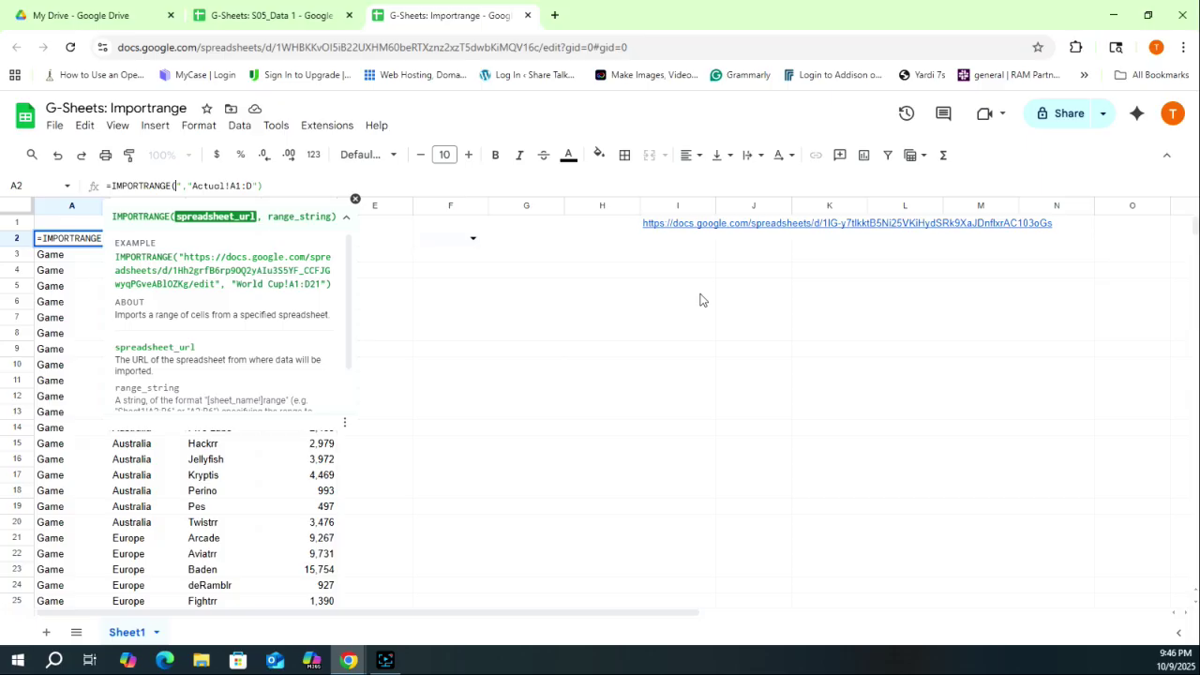
{"action": "type", "text": "I1,"}
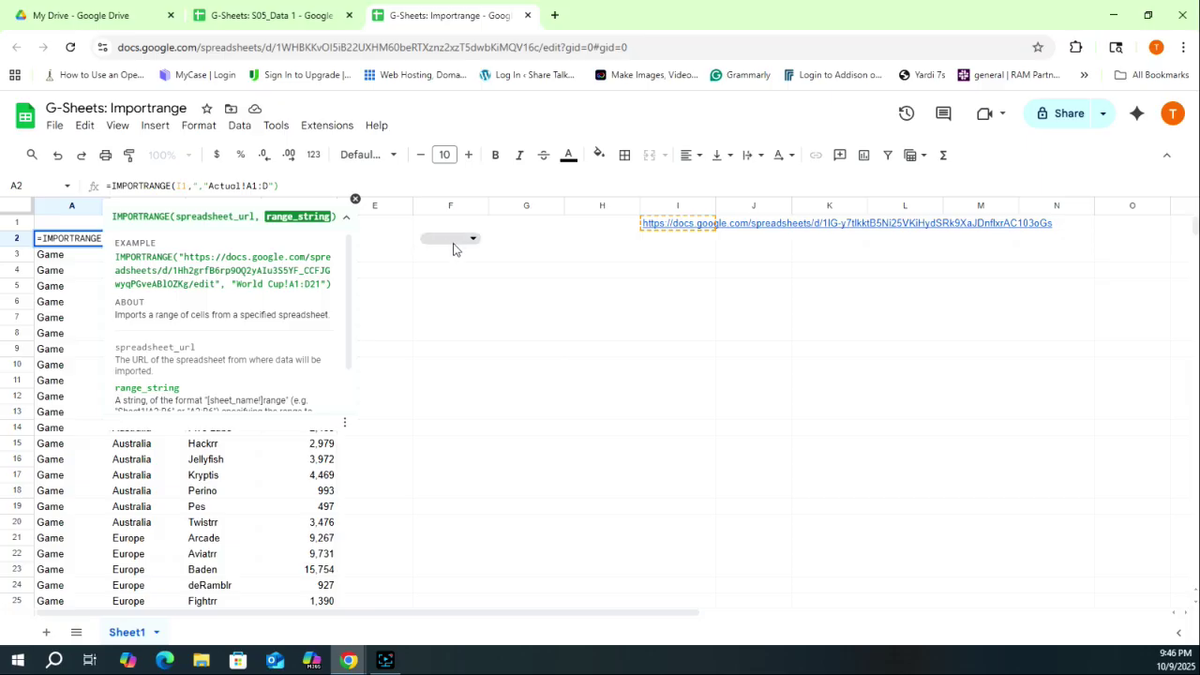
{"action": "left_click", "coordinate": [453, 241]}
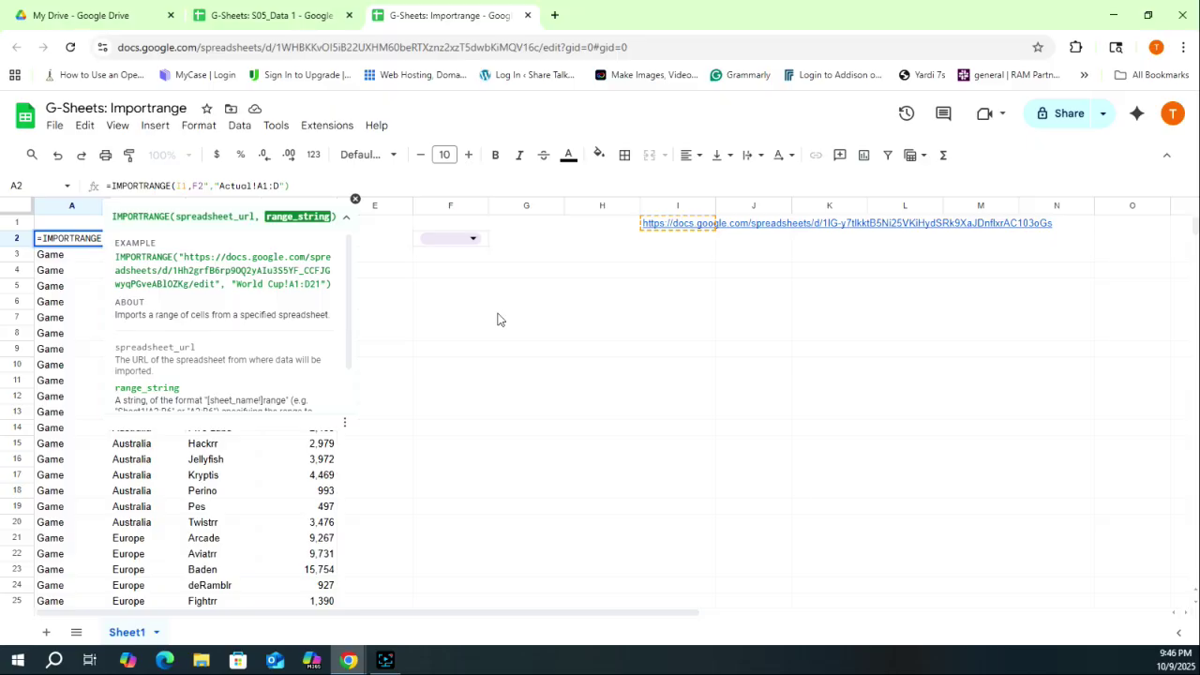
{"action": "type", "text": "&"}
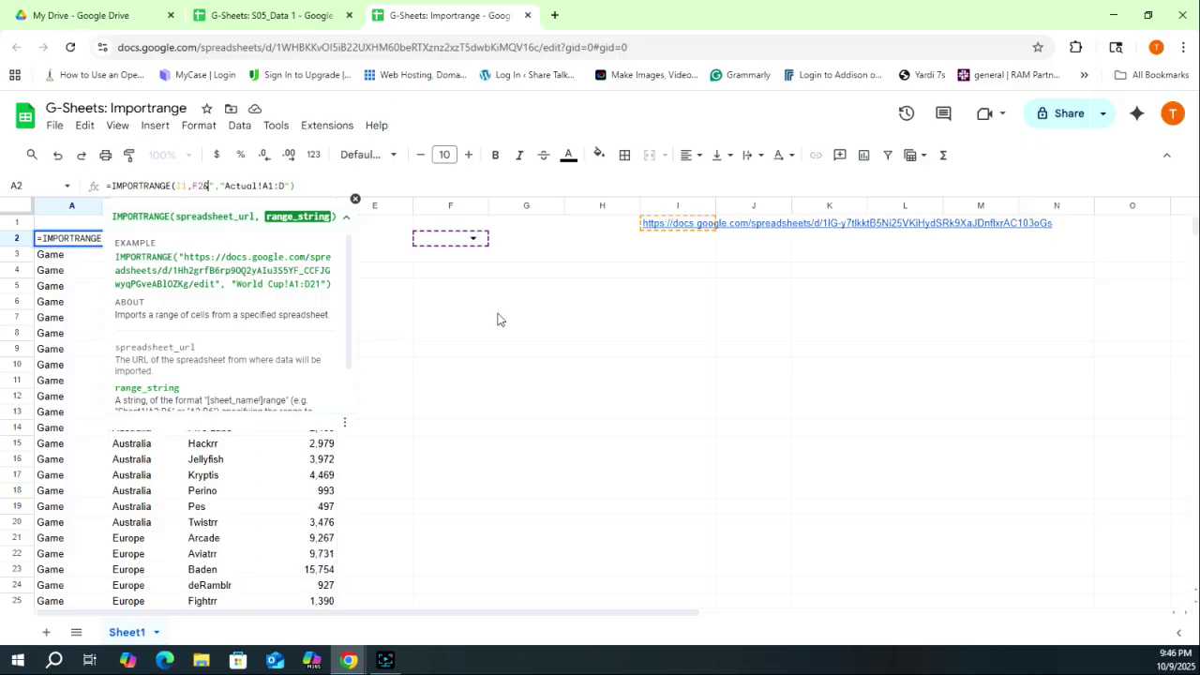
{"action": "key", "text": "Return"}
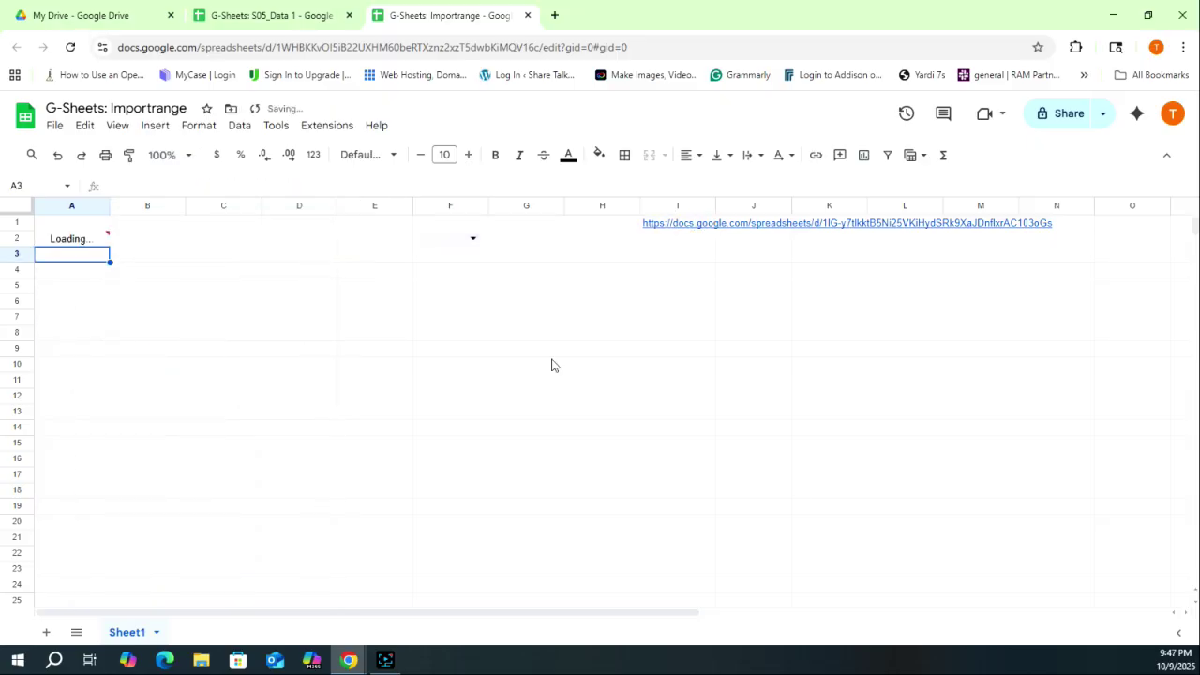
- Set the F2 dropdown to Actual and compare the import with the source data
{"action": "left_click", "coordinate": [473, 240]}
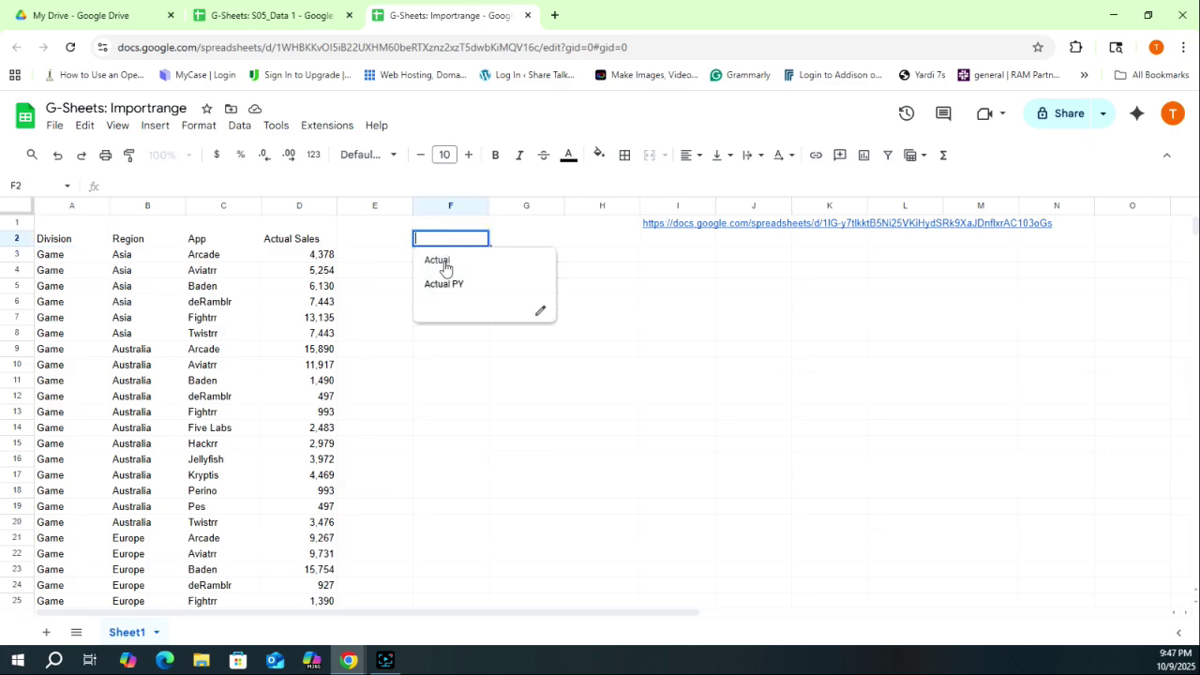
{"action": "left_click", "coordinate": [445, 267]}
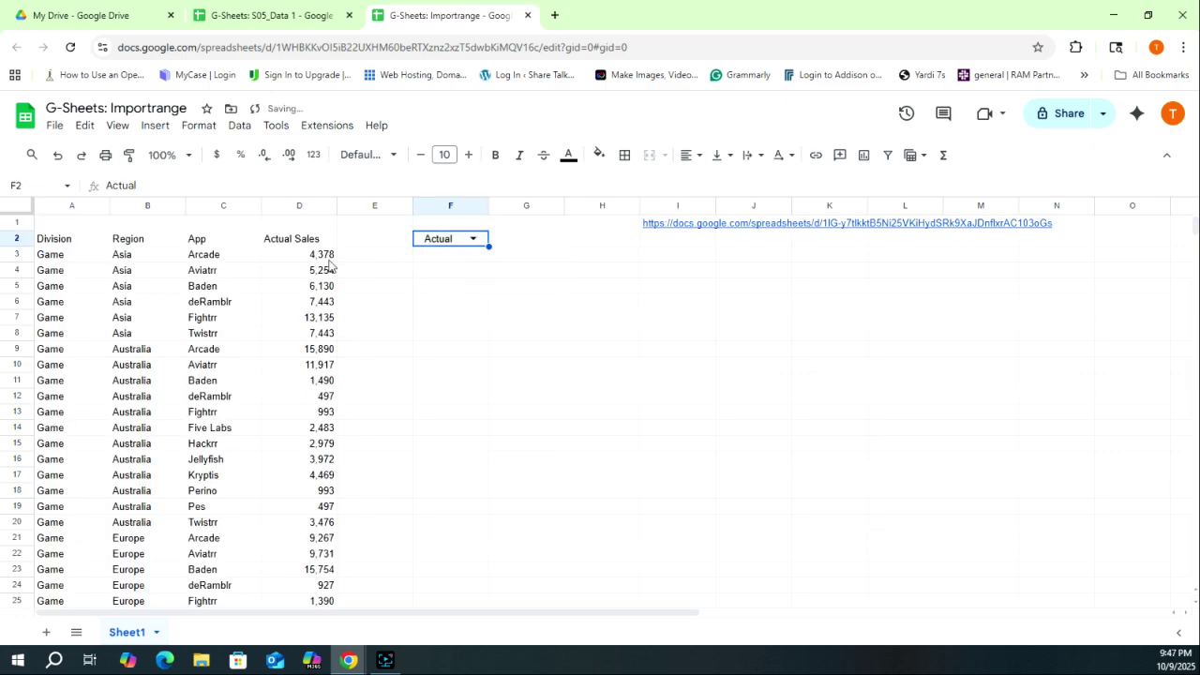
{"action": "left_click", "coordinate": [300, 15]}
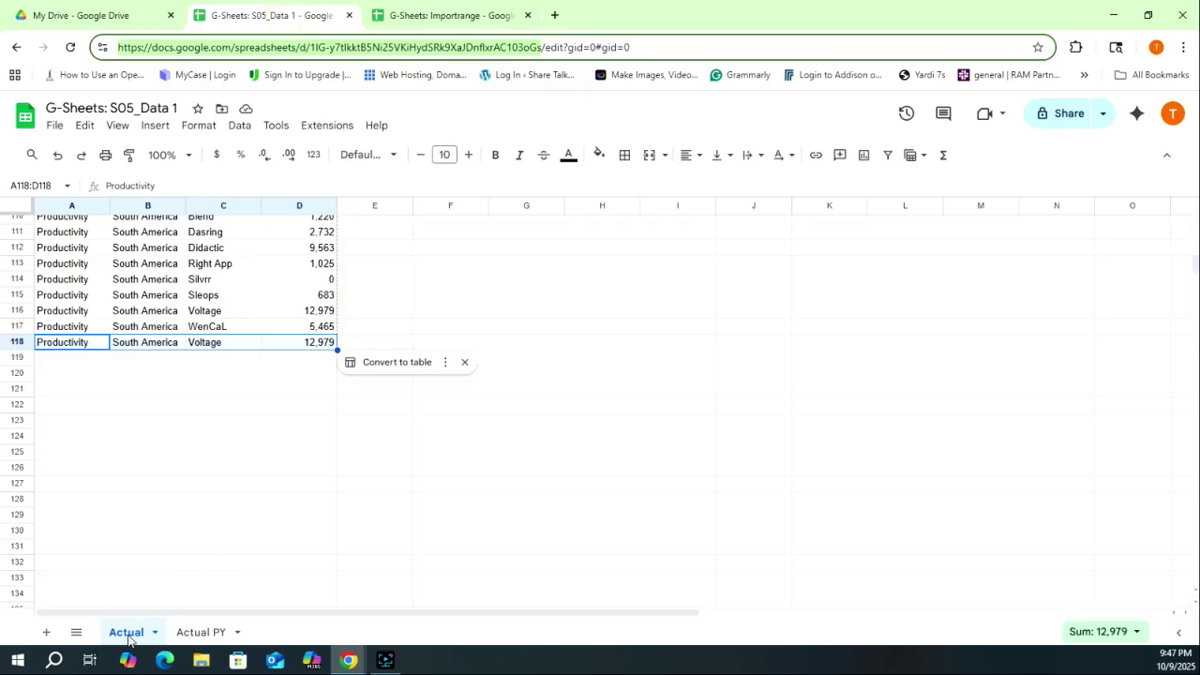
{"action": "scroll", "coordinate": [202, 244], "scroll_direction": "up", "scroll_amount": 15}
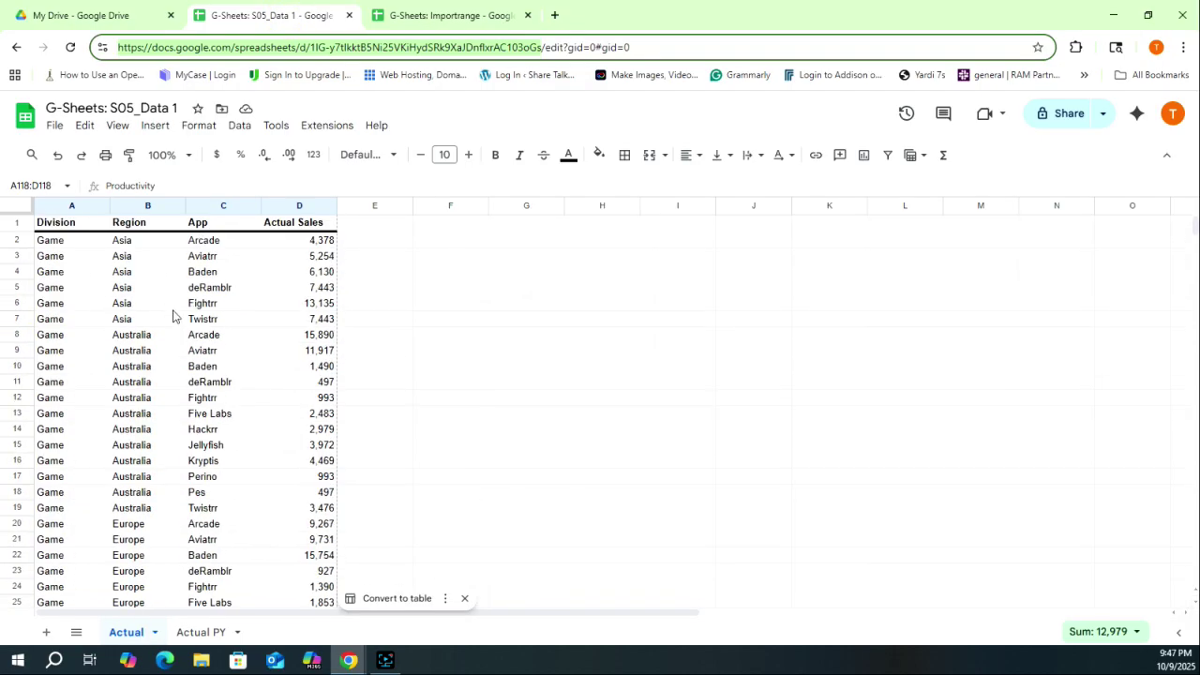
{"action": "key", "text": "ctrl+Tab"}
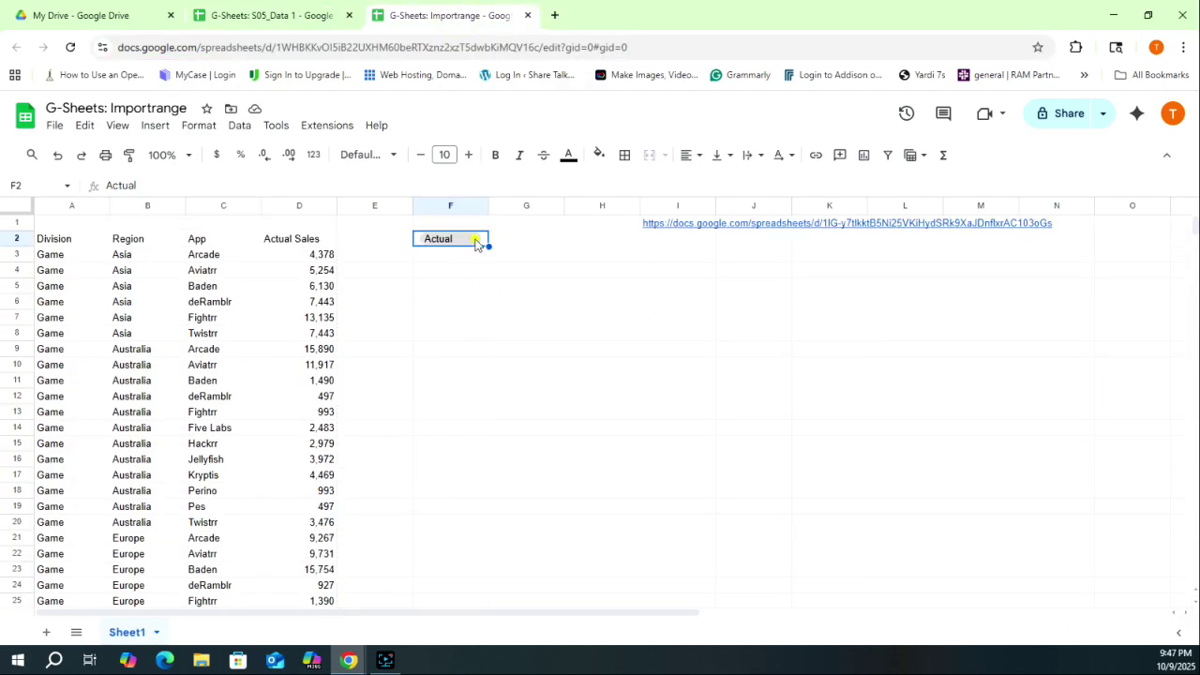
- Switch F2 to Actual PY and verify the import against the source's Actual PY sheet
{"action": "left_click", "coordinate": [476, 239]}
{"action": "left_click", "coordinate": [457, 291]}
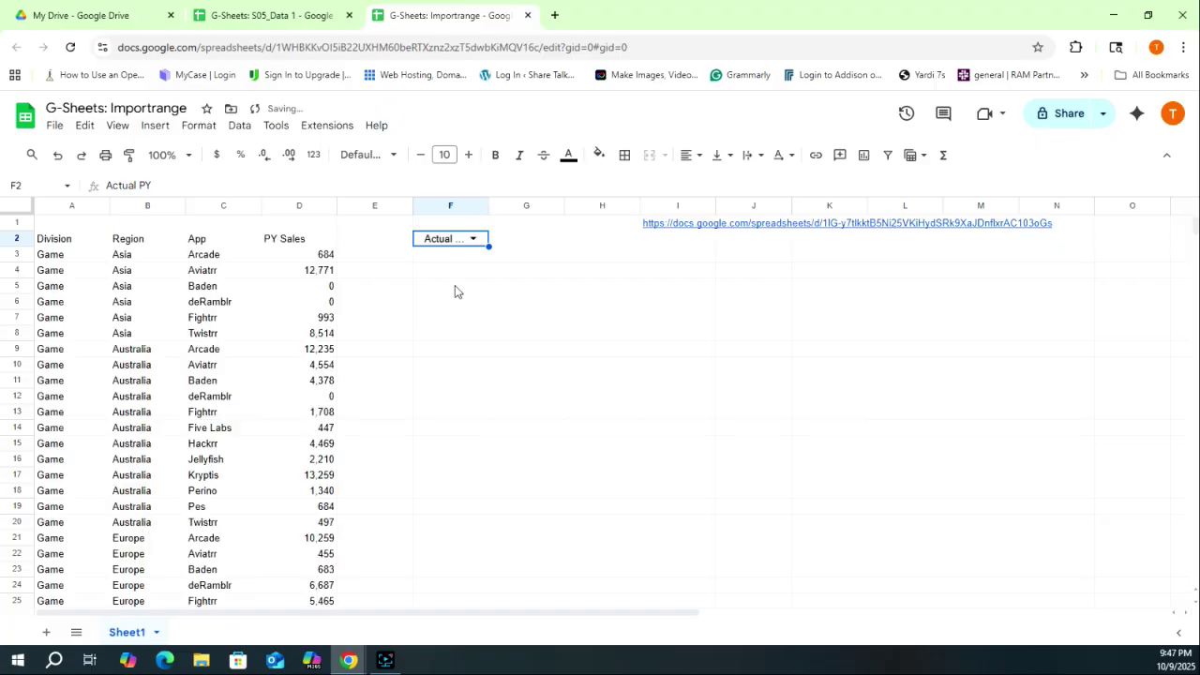
{"action": "key", "text": "ctrl+shift+Tab"}
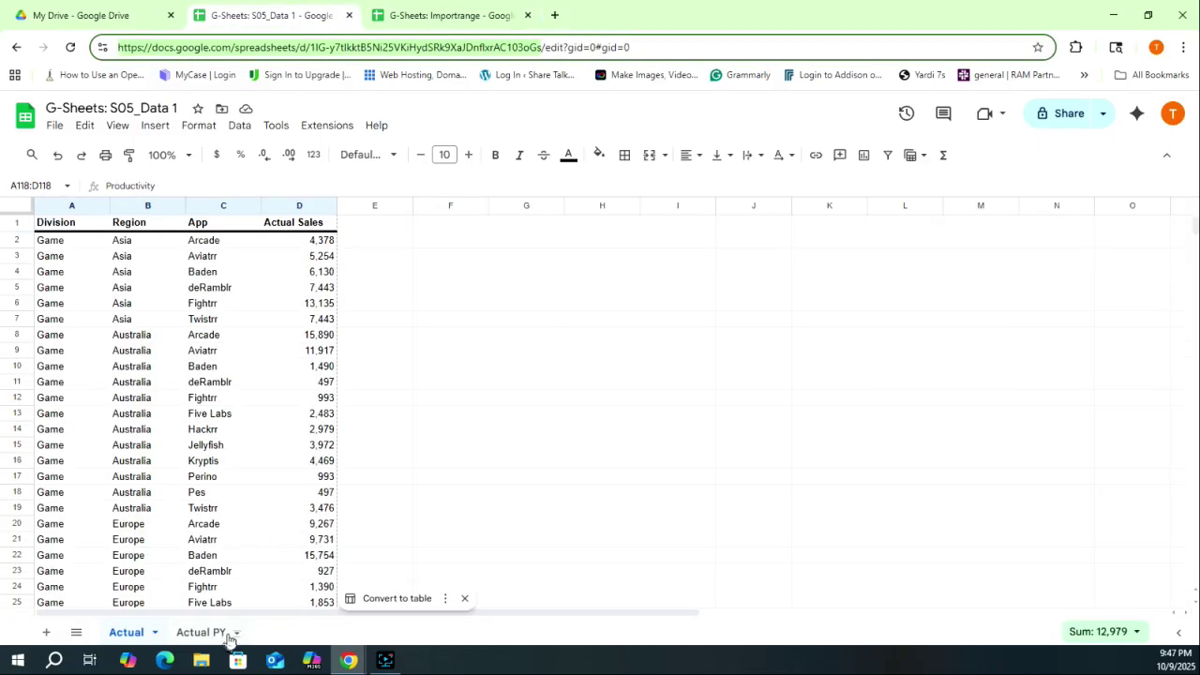
{"action": "left_click", "coordinate": [215, 634]}
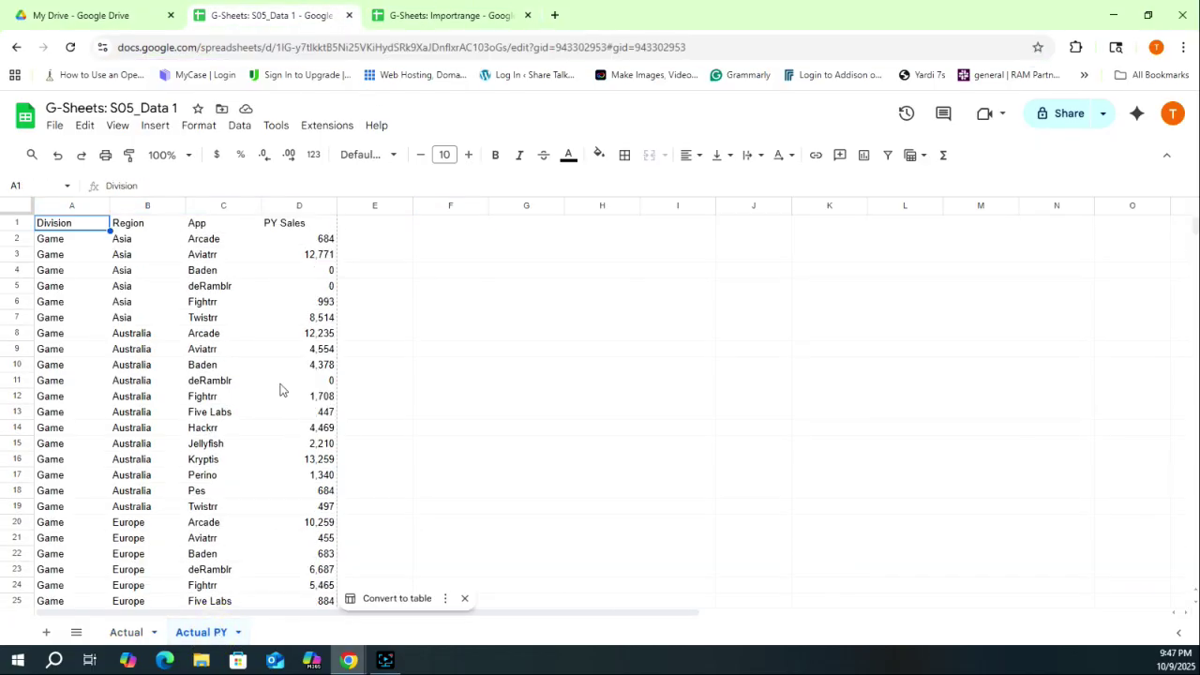
{"action": "scroll", "coordinate": [262, 393], "scroll_direction": "down", "scroll_amount": 5}
{"action": "scroll", "coordinate": [244, 384], "scroll_direction": "down", "scroll_amount": 5}
{"action": "key", "text": "ctrl+Tab"}
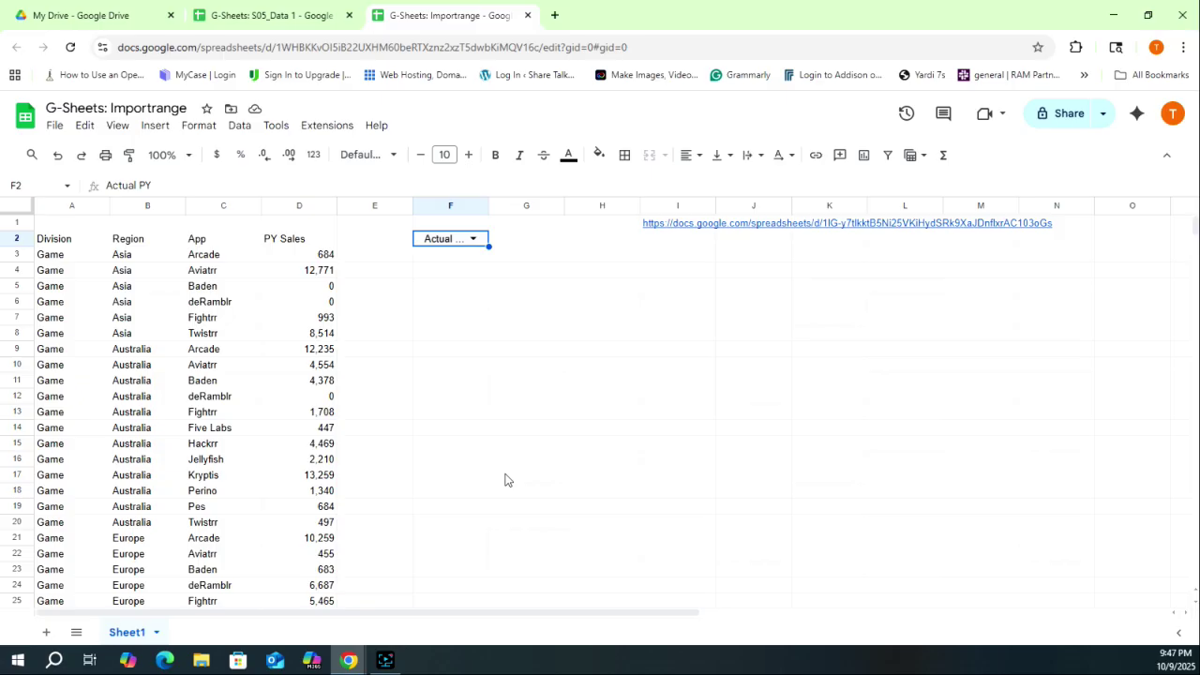